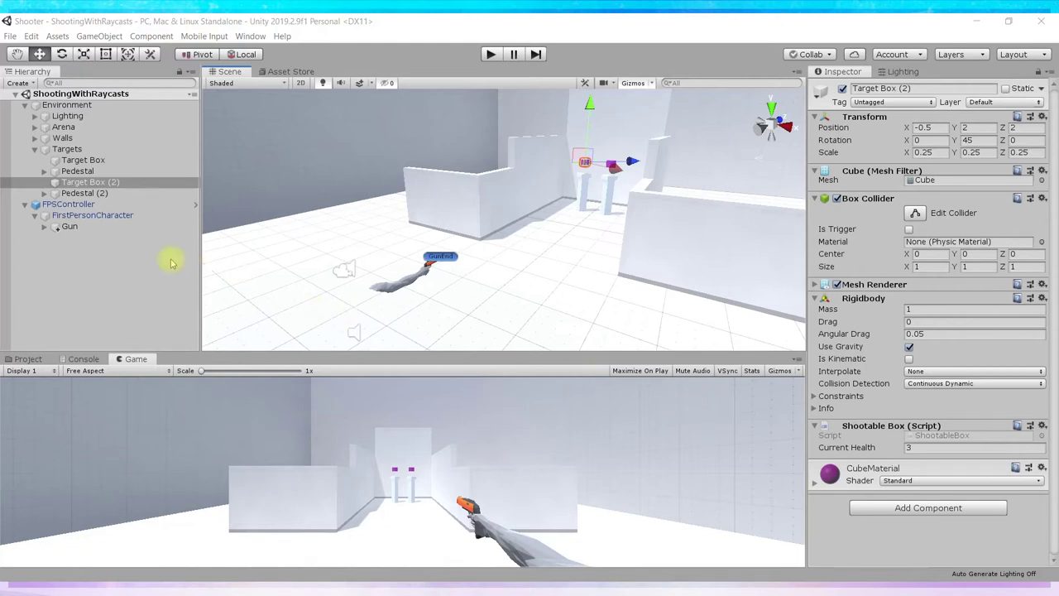
Step: Create a UI Image from the GameObject > UI menu, which also adds a Canvas and EventSystem
left_click(98, 37)
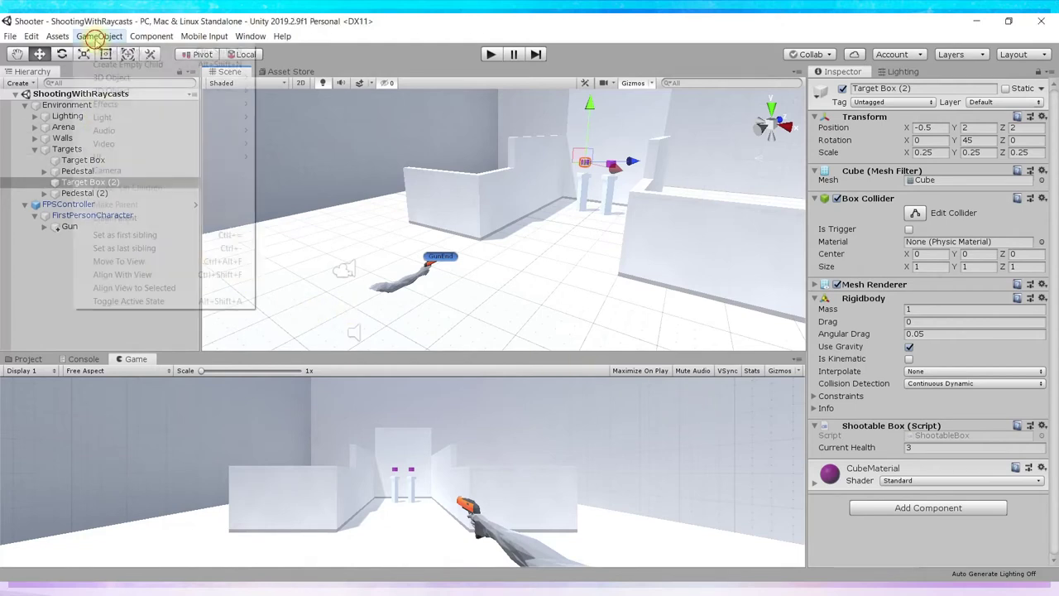
mouse_move(103, 157)
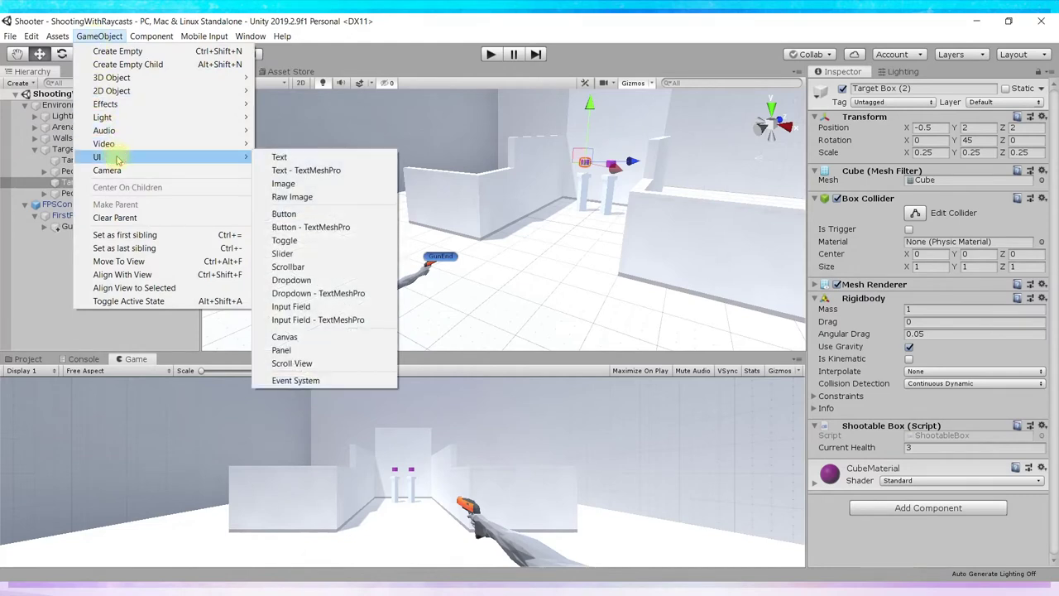
left_click(299, 185)
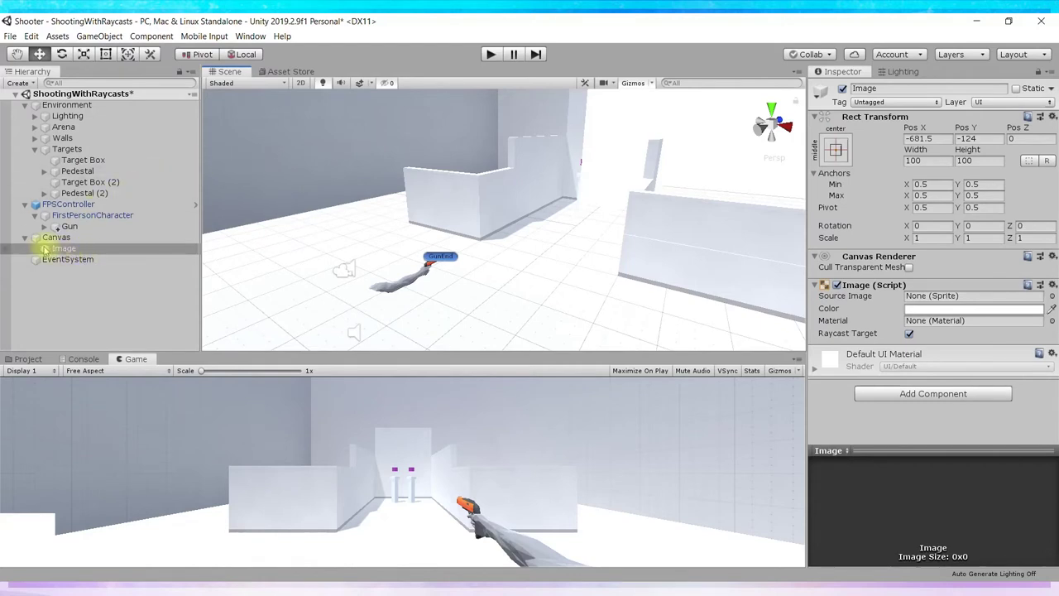
Step: Switch the Scene view to 2D and zoom out to show the whole Canvas with the Image selected
left_click(300, 84)
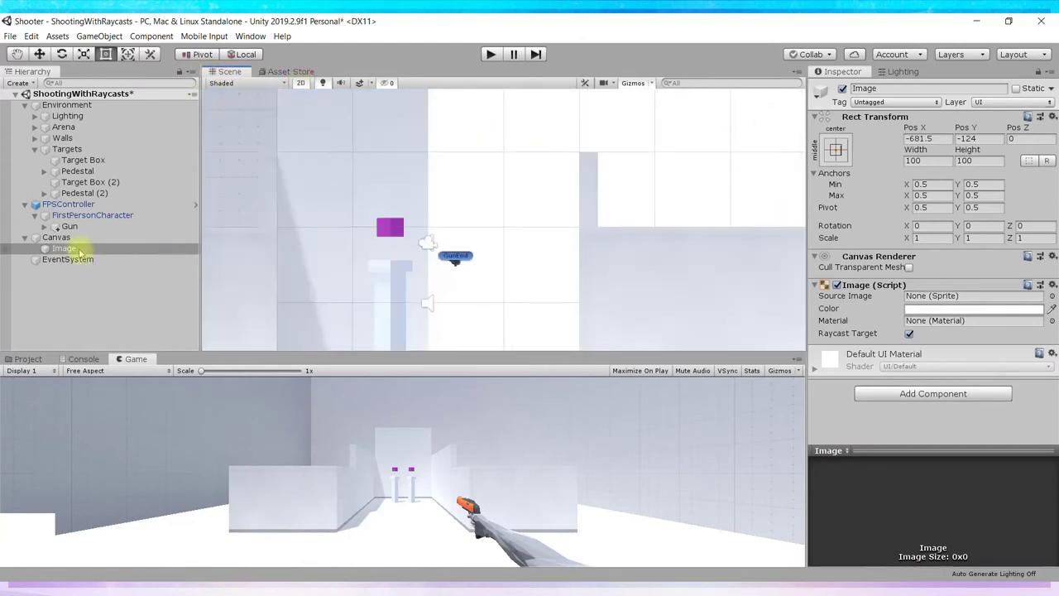
double_click(65, 248)
scroll(571, 240, "down", 2)
scroll(580, 236, "down", 2)
scroll(584, 223, "down", 1)
middle_click_drag(573, 196, 278, 184)
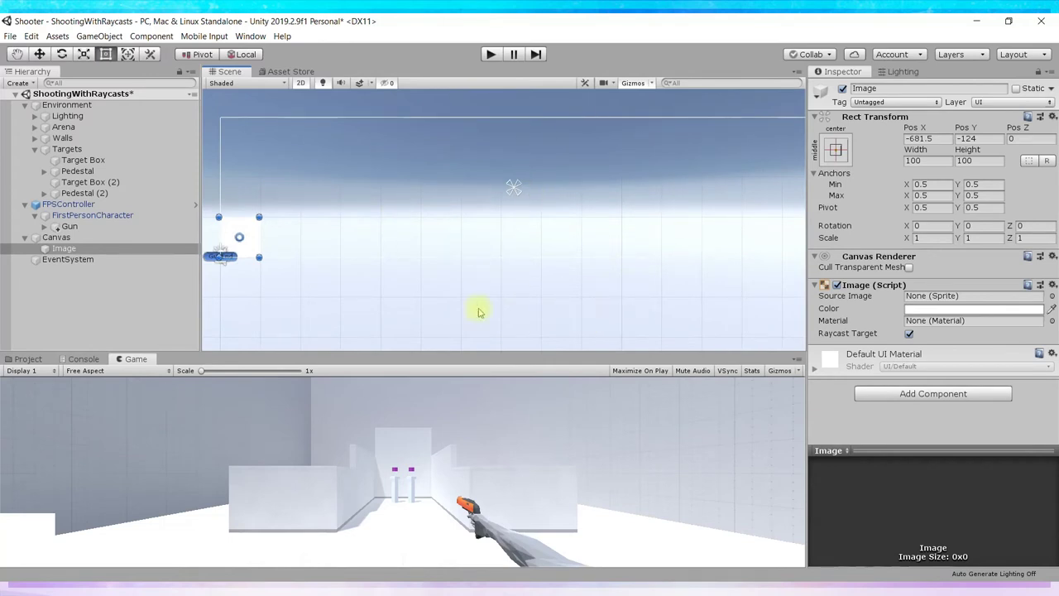
left_click(83, 237)
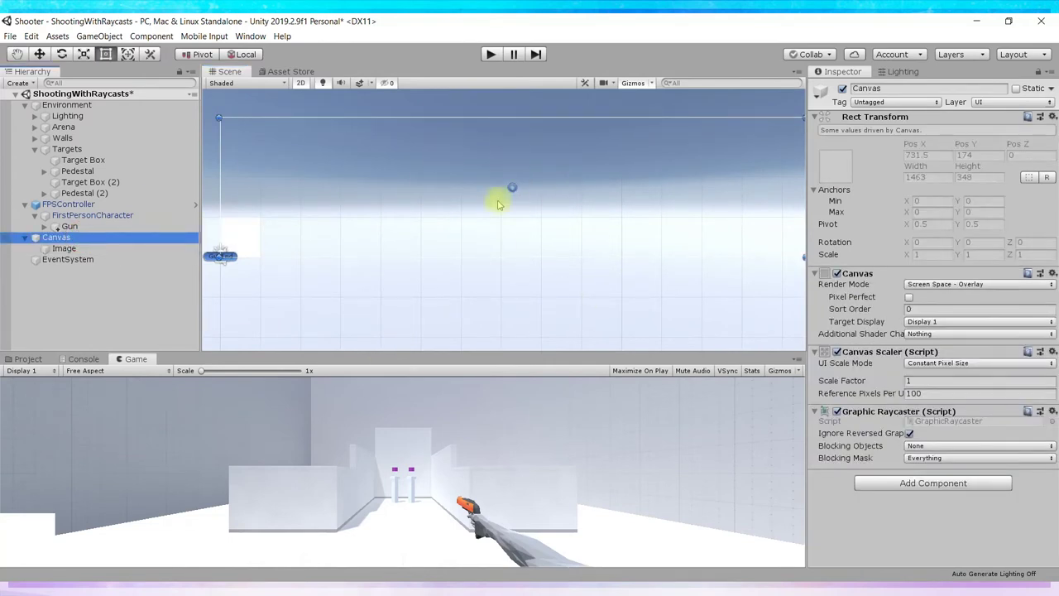
left_click(64, 248)
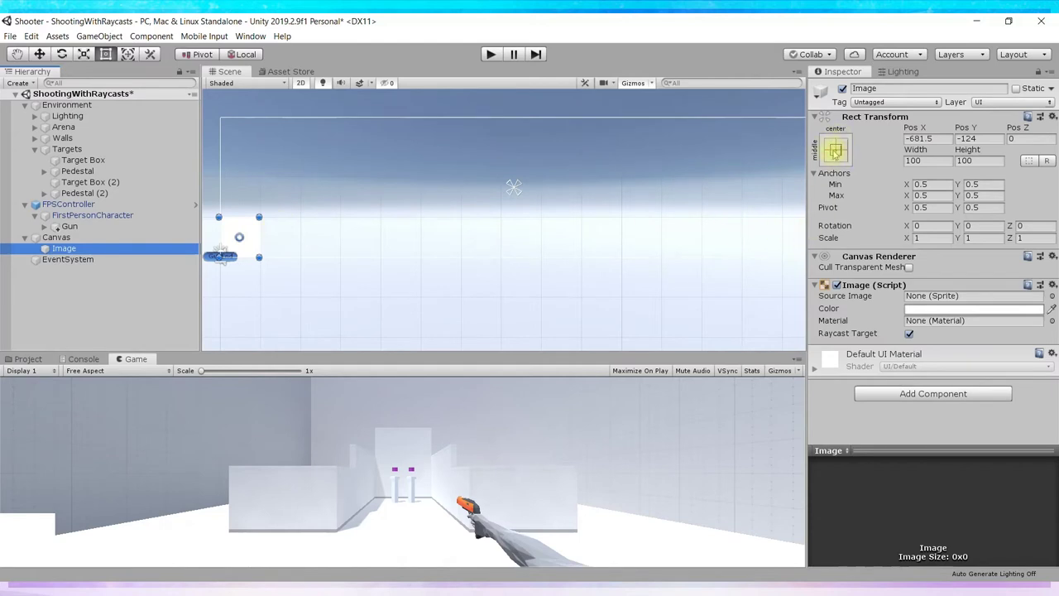
Step: Apply the middle-center anchor preset with Shift+Alt so the Image's pivot and position become 0, 0
left_click(836, 148)
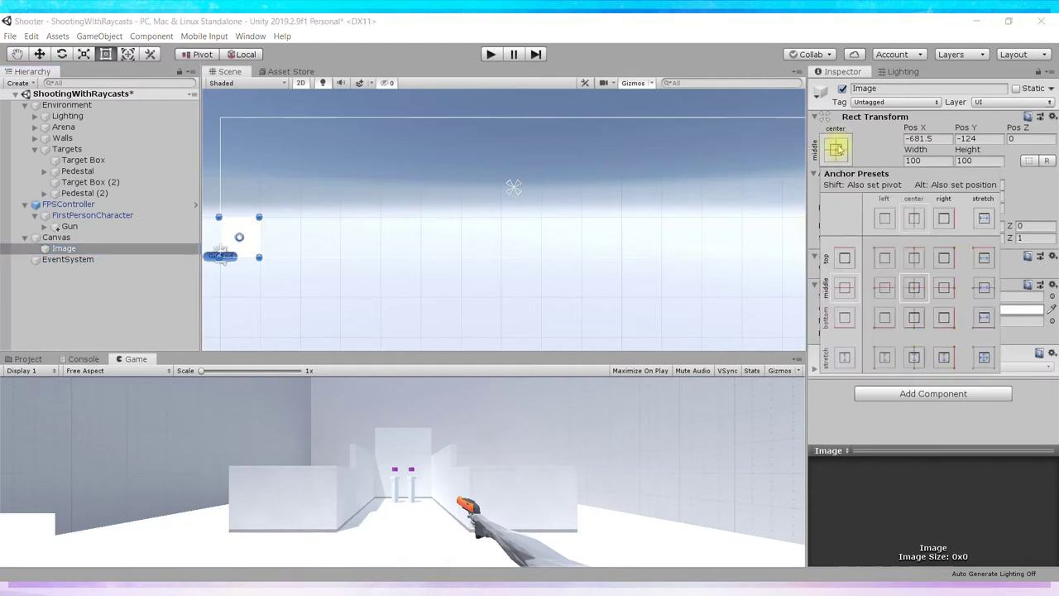
left_click(836, 149)
left_click(836, 149)
left_click(914, 286)
key("shift+alt")
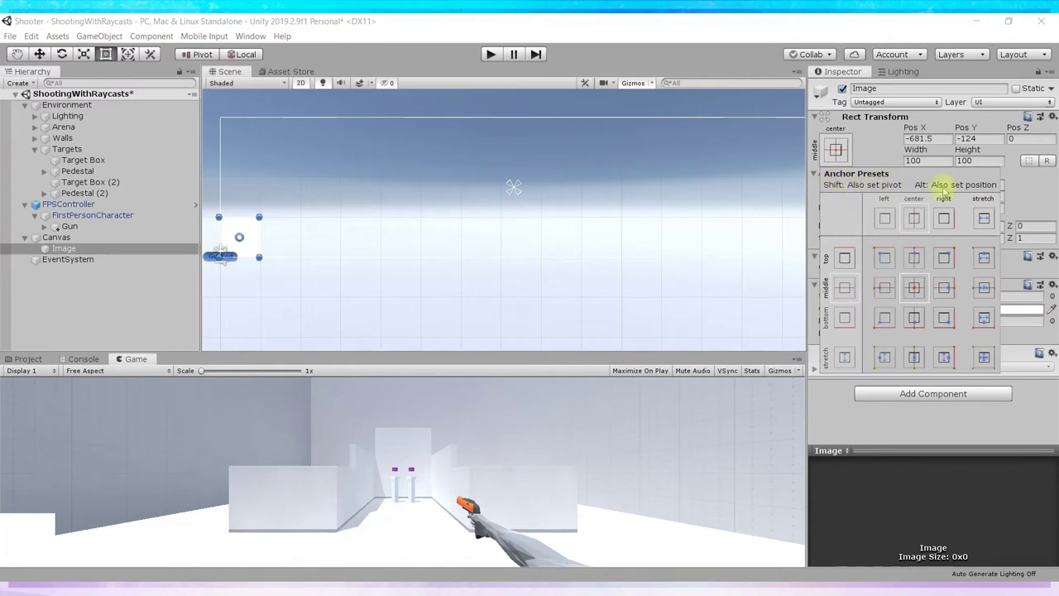
key("alt")
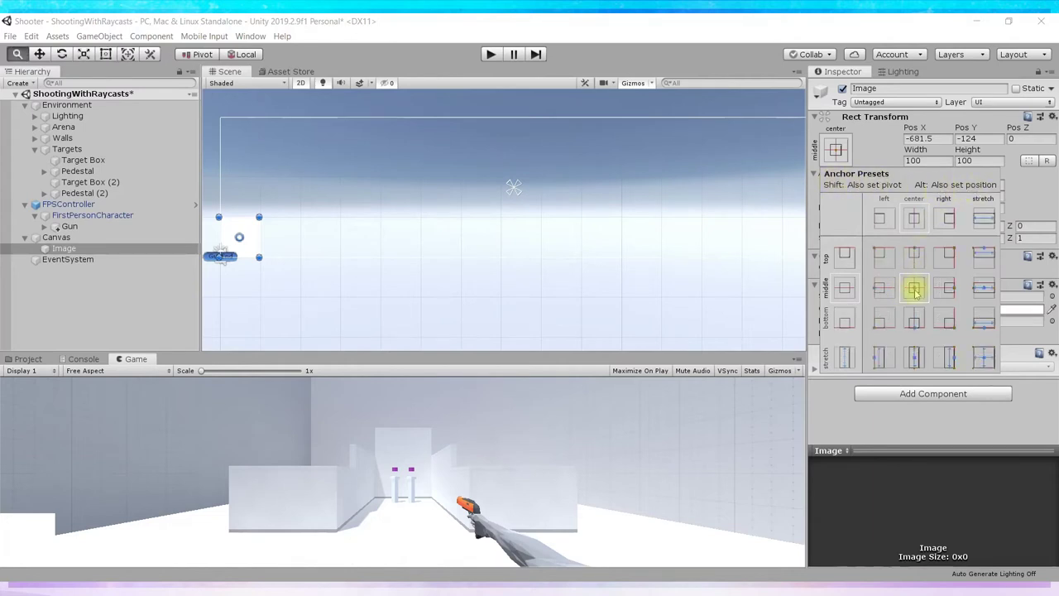
left_click(914, 289, "alt+shift")
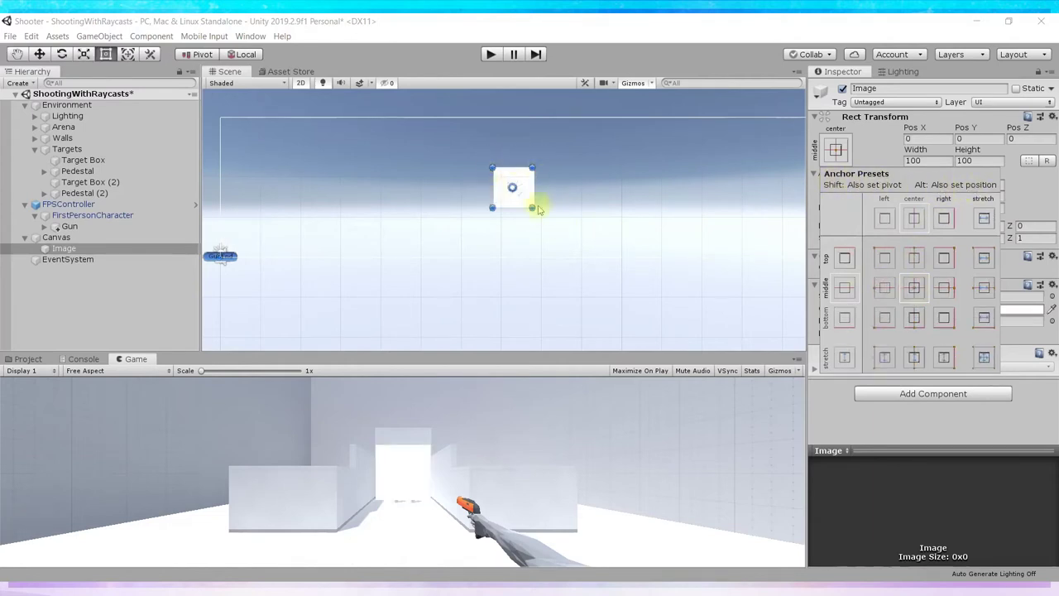
left_click(834, 149)
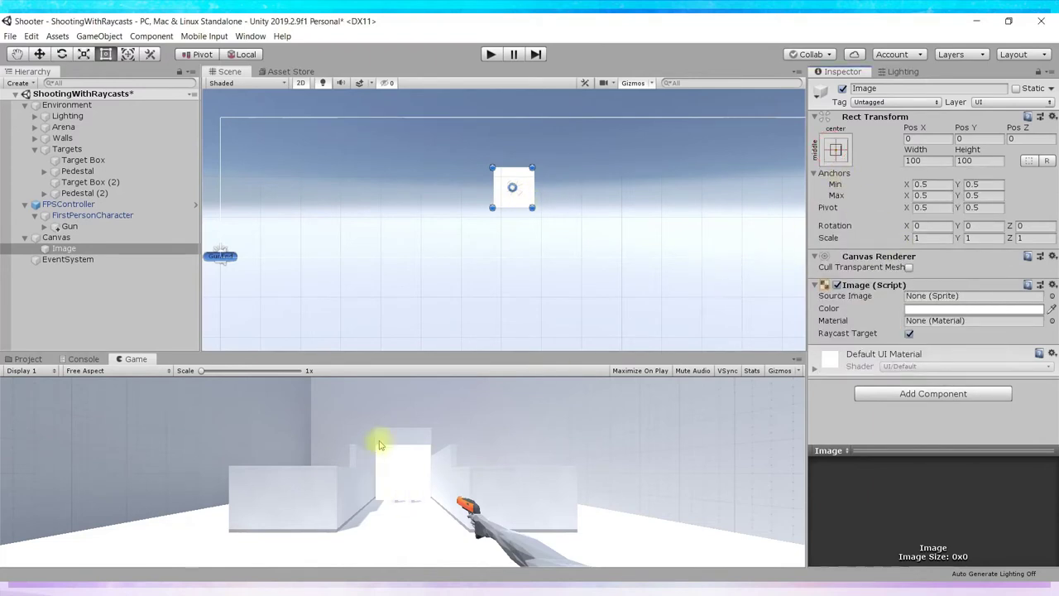
Step: Enlarge the Game view and set the Image's Width and Height to 5
left_click_drag(405, 351, 405, 273)
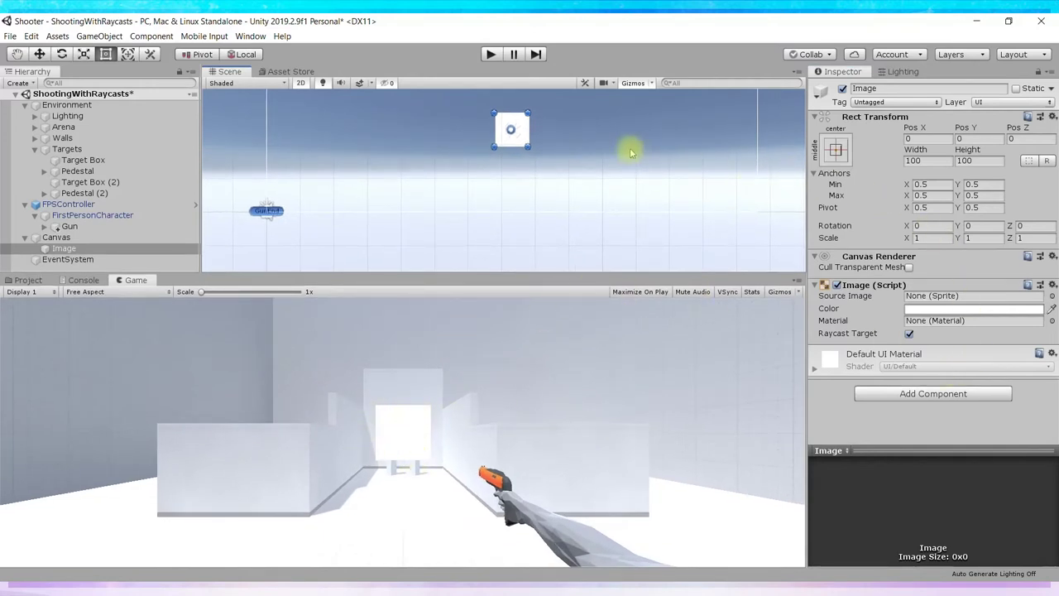
left_click(934, 162)
type("5")
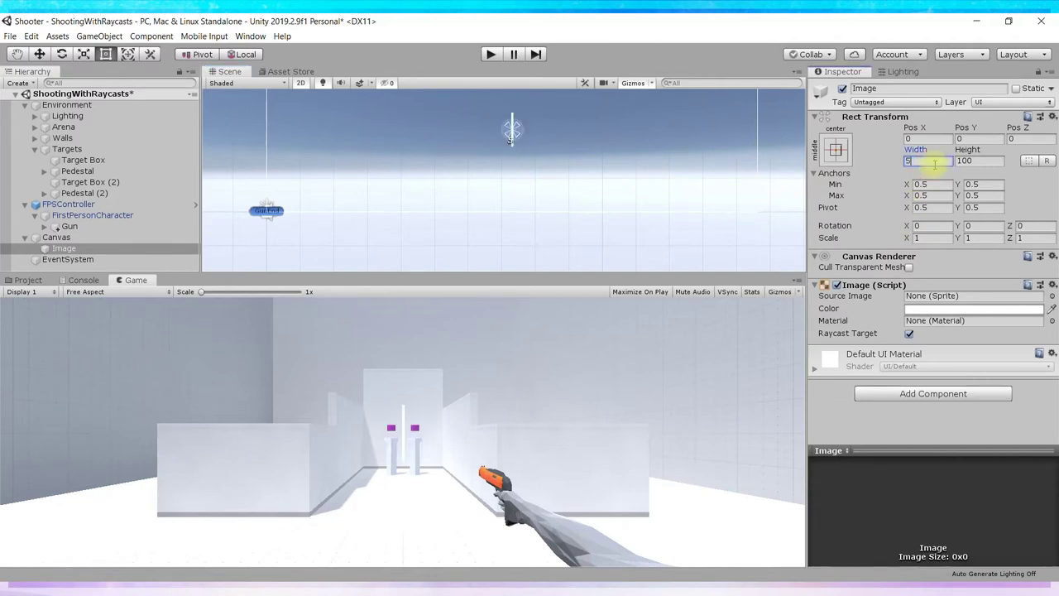
left_click(969, 160)
type("5")
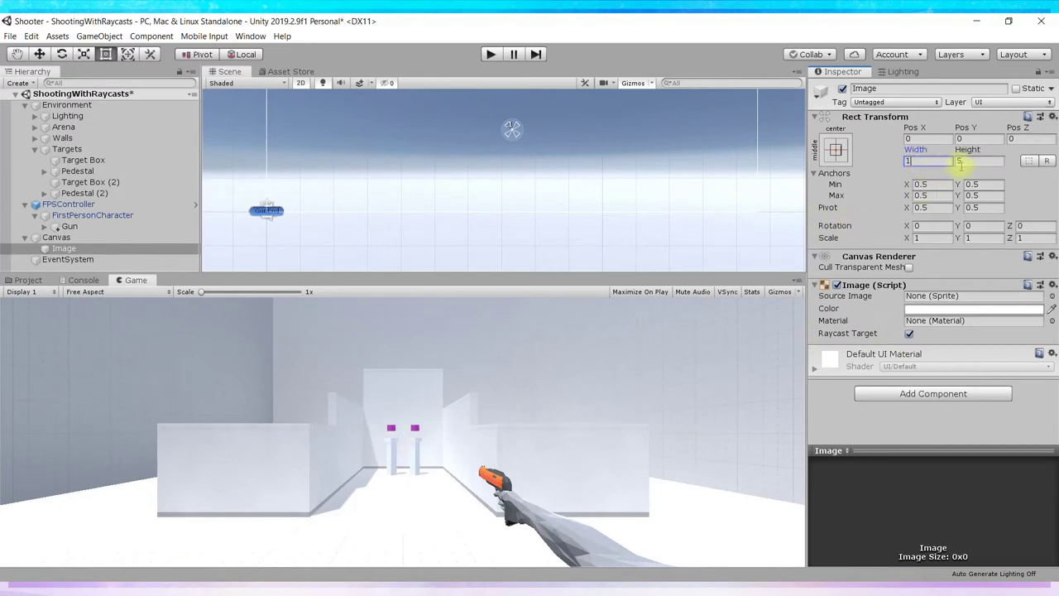
type("0")
Step: Make the Image a 10 by 10 pure red (FF0000) square, then enter Play mode to test it
left_click(973, 161)
type("10")
left_click(914, 309)
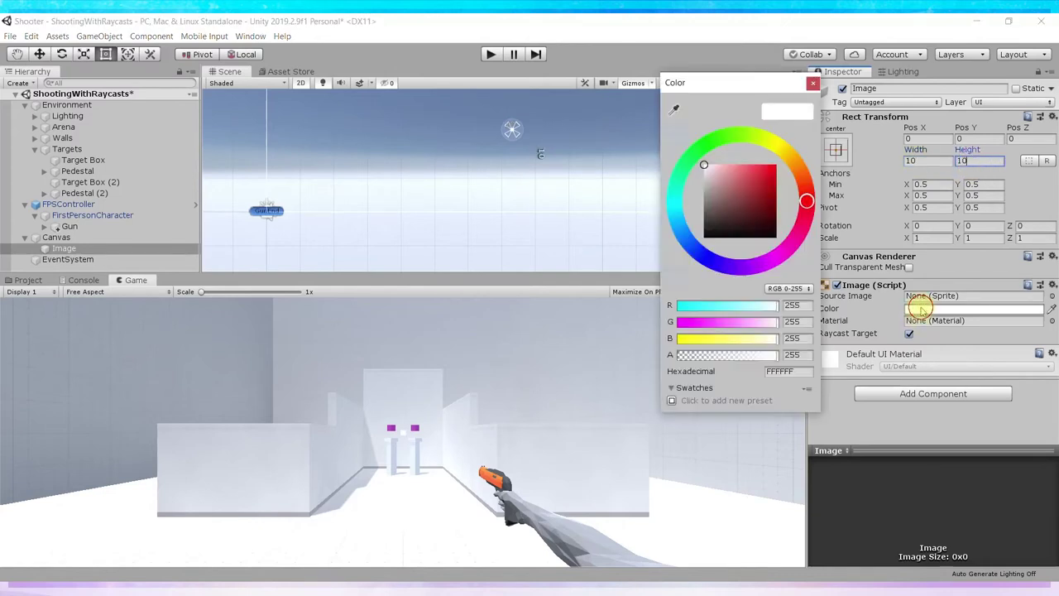
left_click_drag(761, 177, 776, 164)
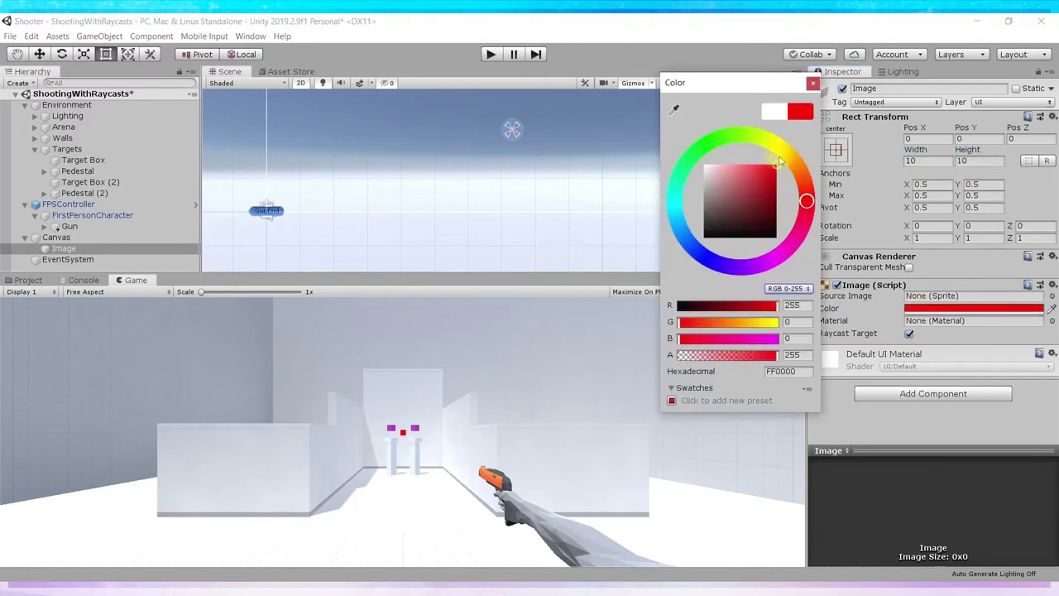
left_click(814, 86)
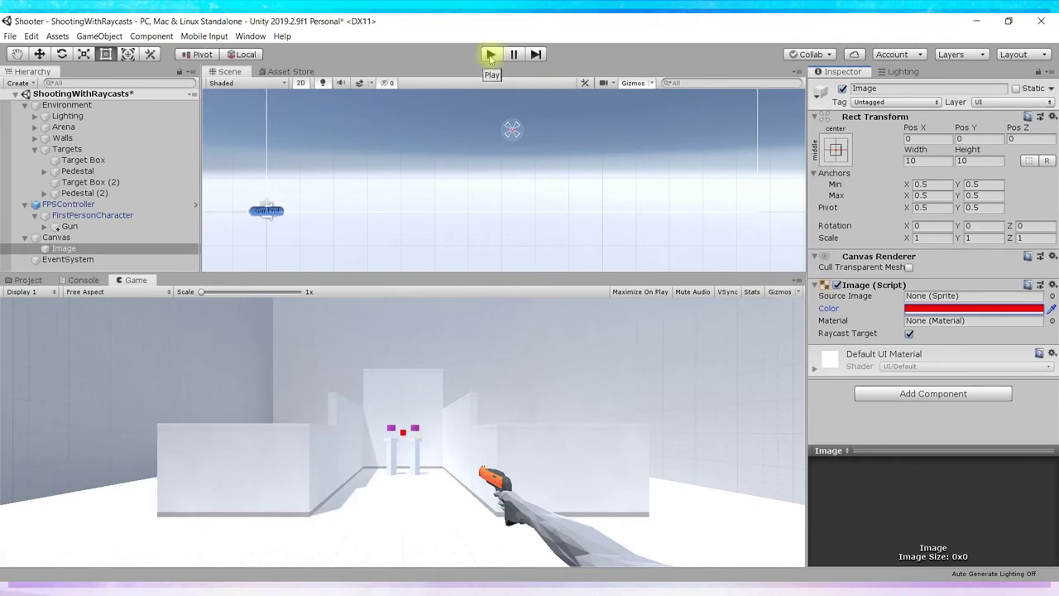
left_click(491, 55)
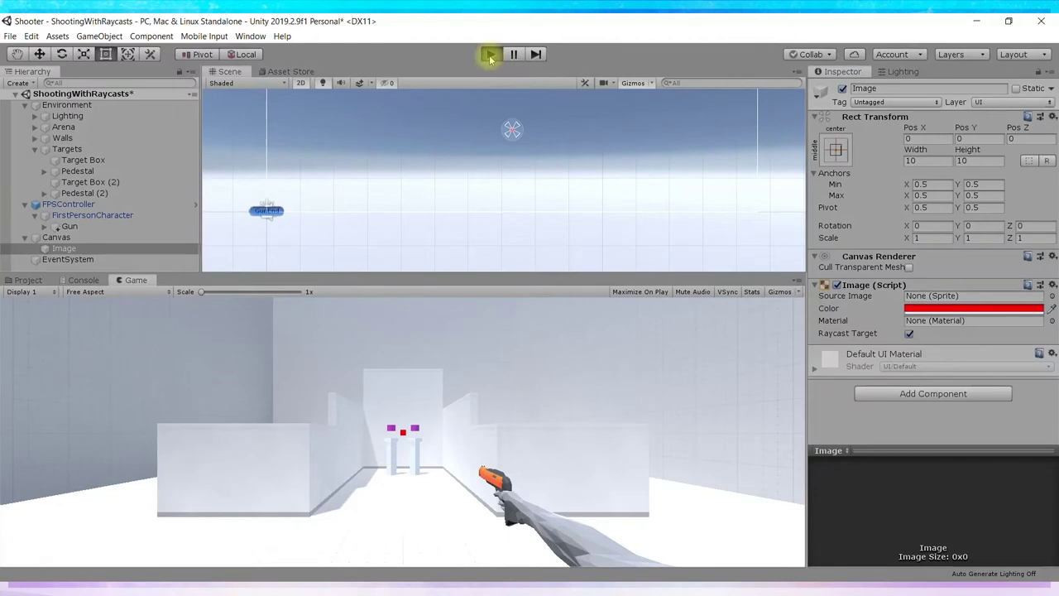
left_click(541, 375)
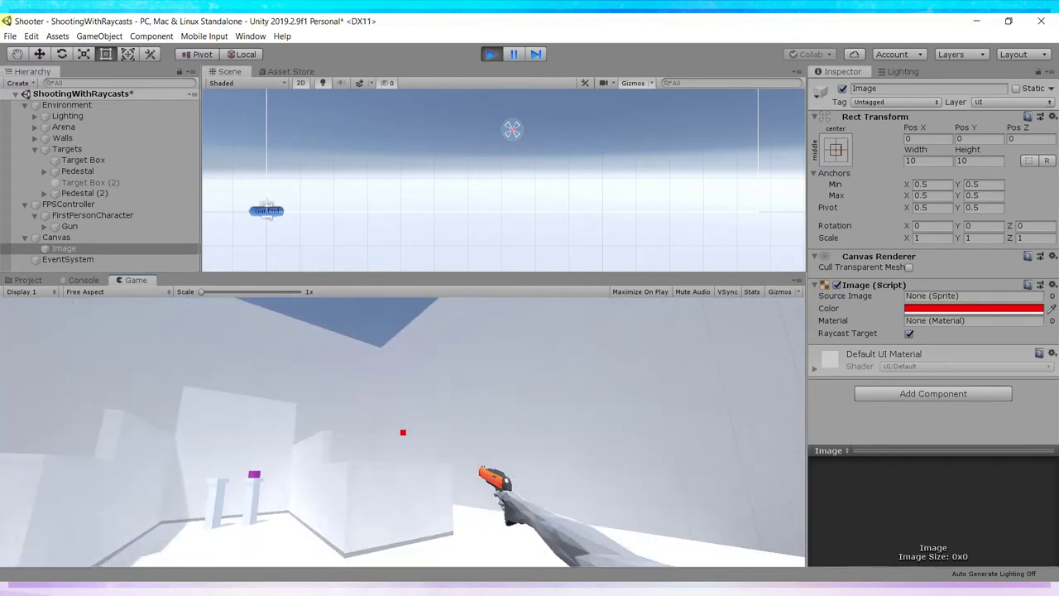
key("Escape")
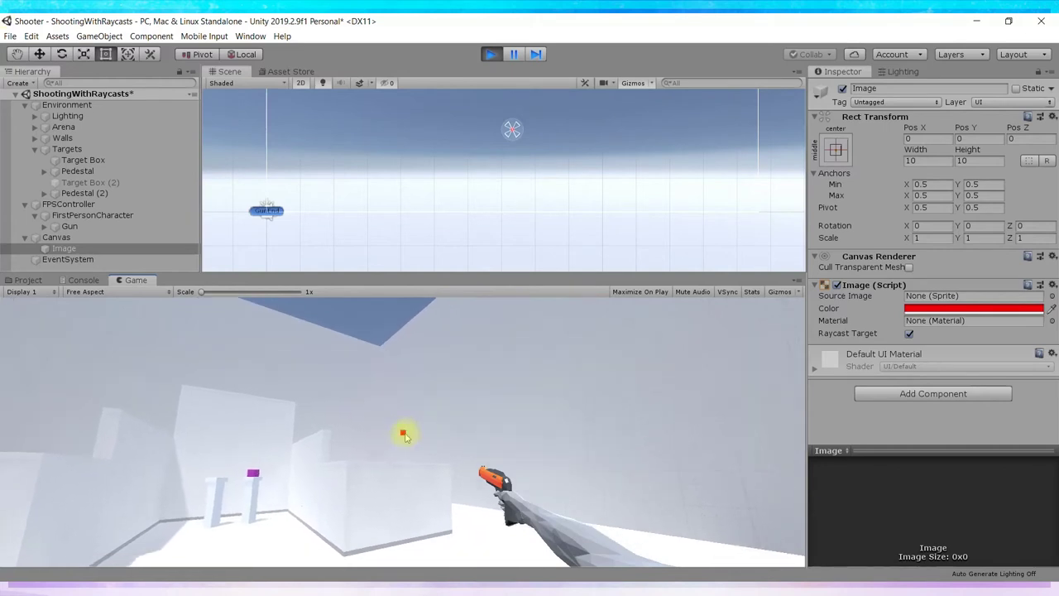
left_click(490, 54)
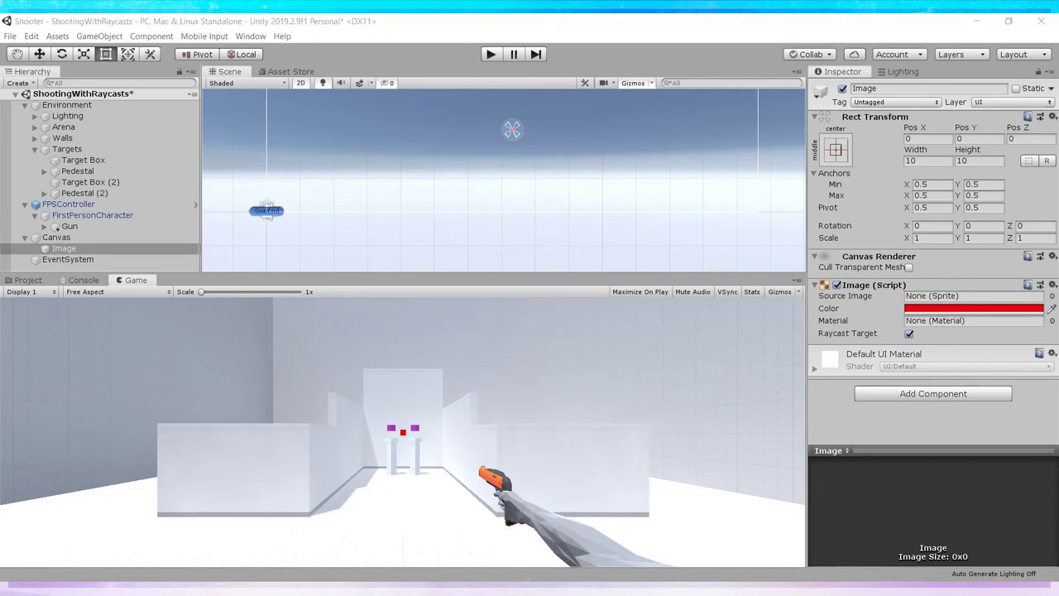
left_click(525, 589)
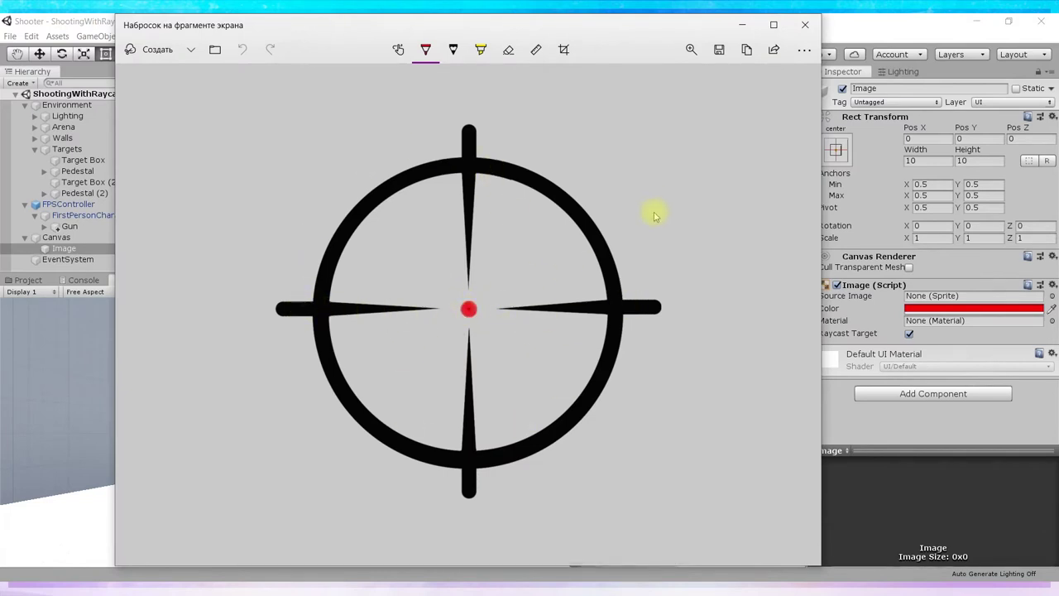
left_click(745, 31)
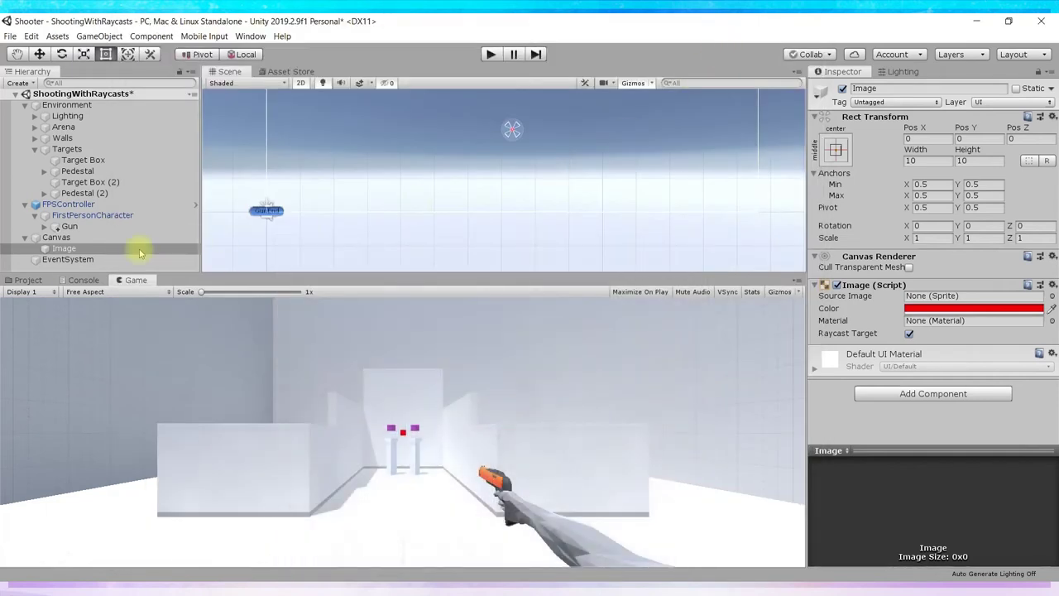
left_click(25, 280)
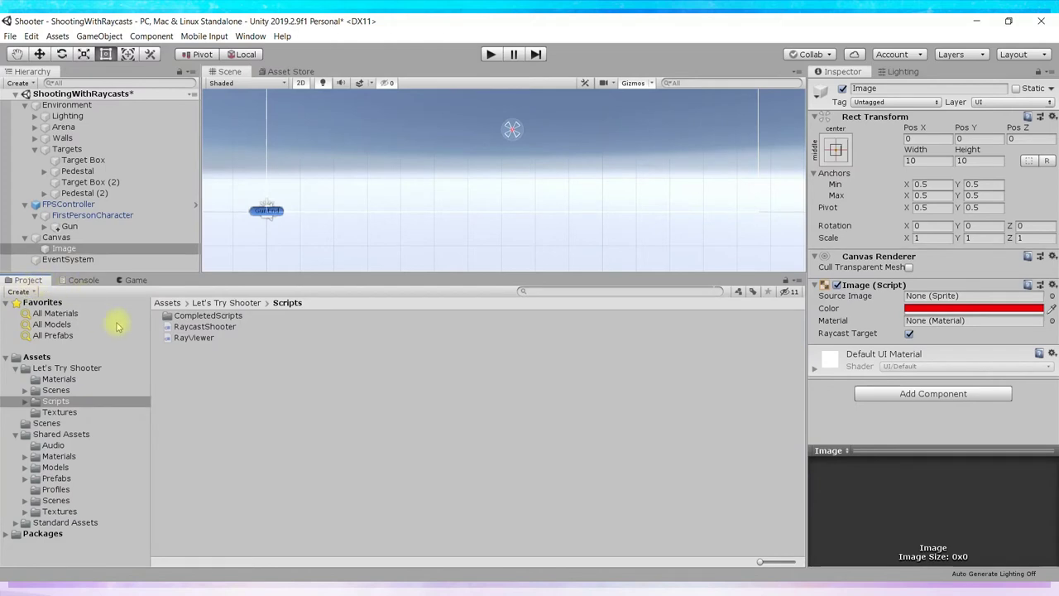
Step: Create a new folder named Sprites inside Let's Try Shooter
left_click(222, 303)
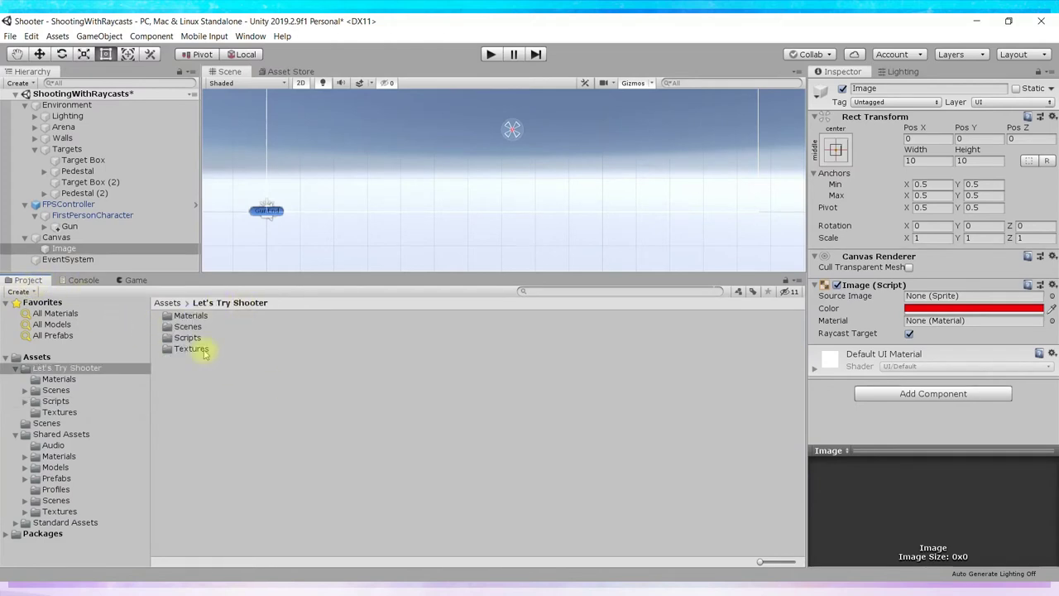
right_click(257, 397)
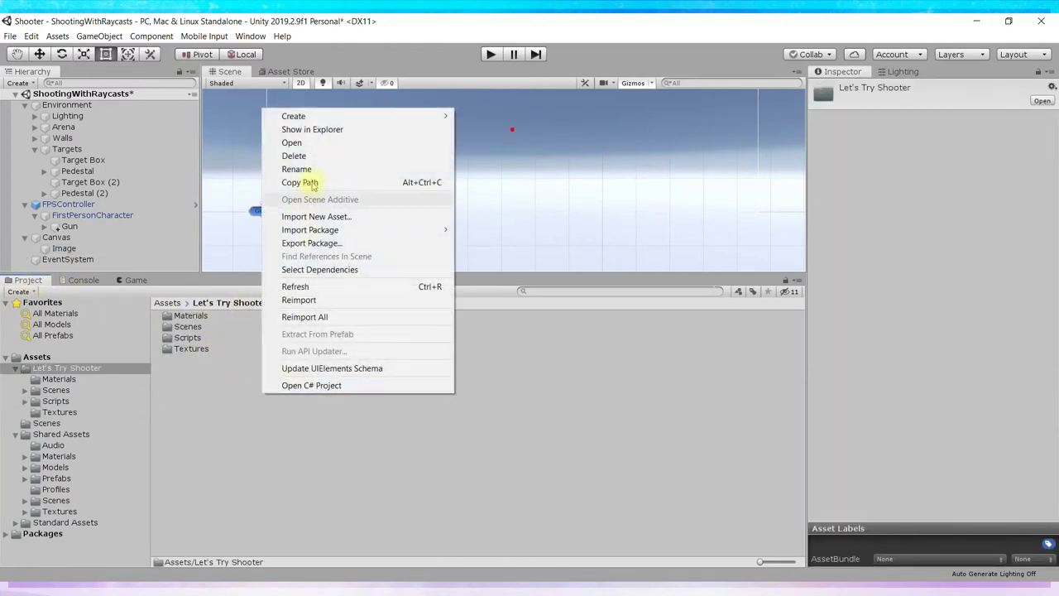
mouse_move(442, 115)
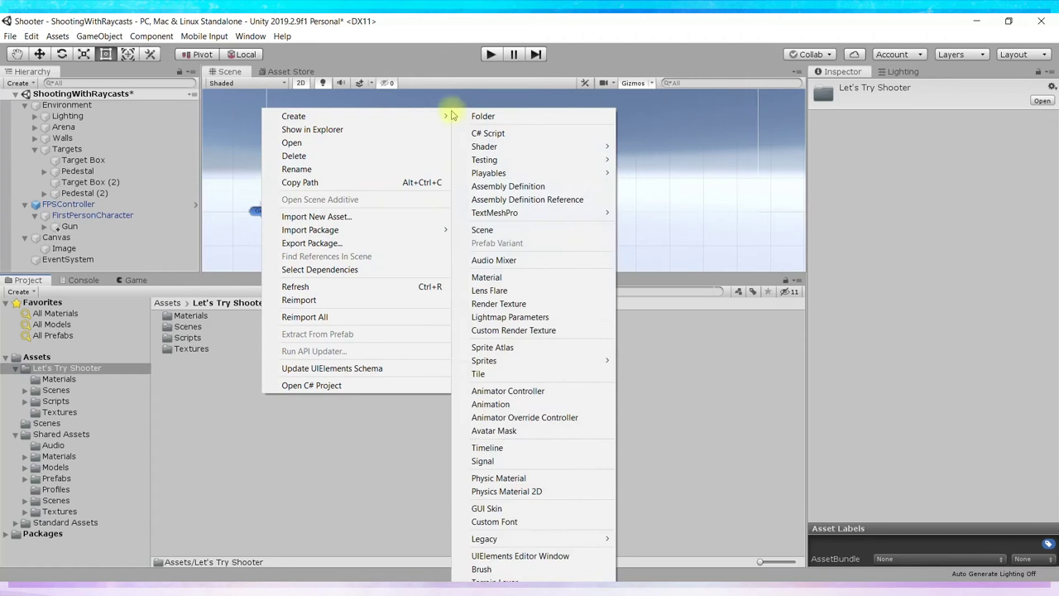
left_click(510, 118)
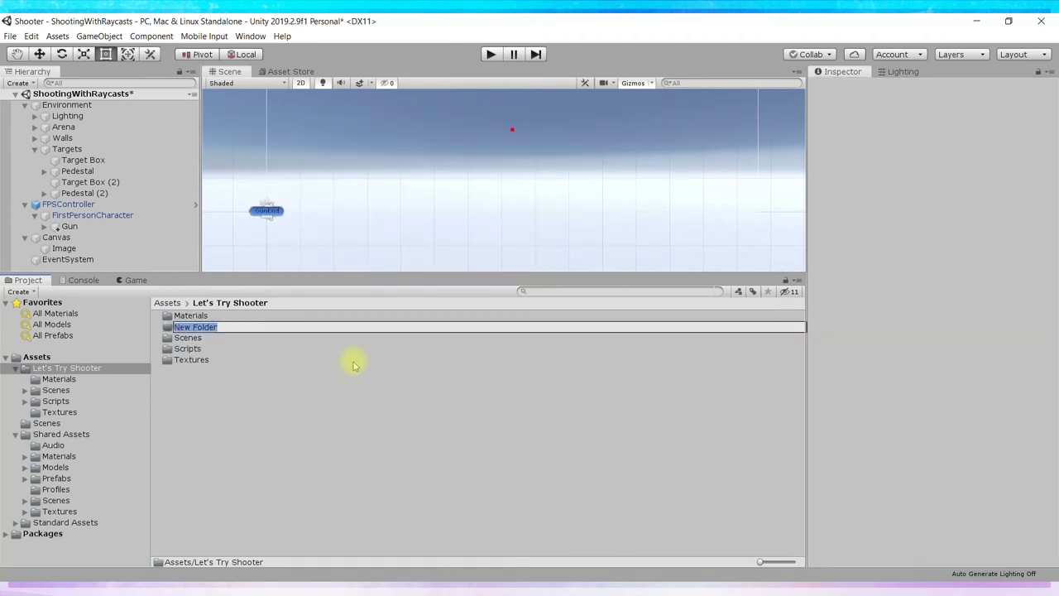
type("bl")
key("Return")
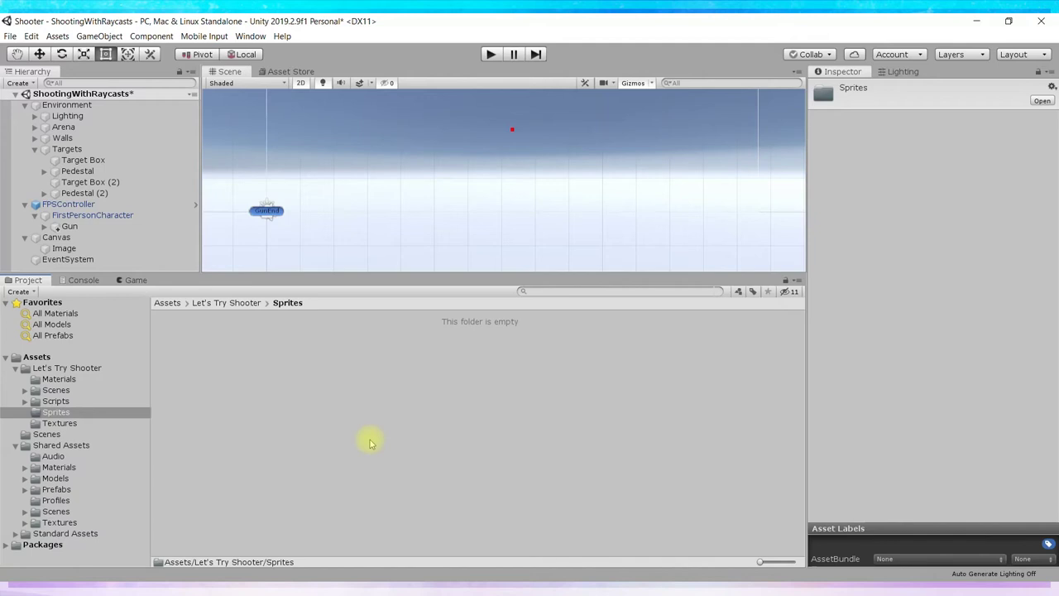
Step: Import transparent-crosshair.png from Explorer into the Sprites folder and select the new asset
key("alt+Tab")
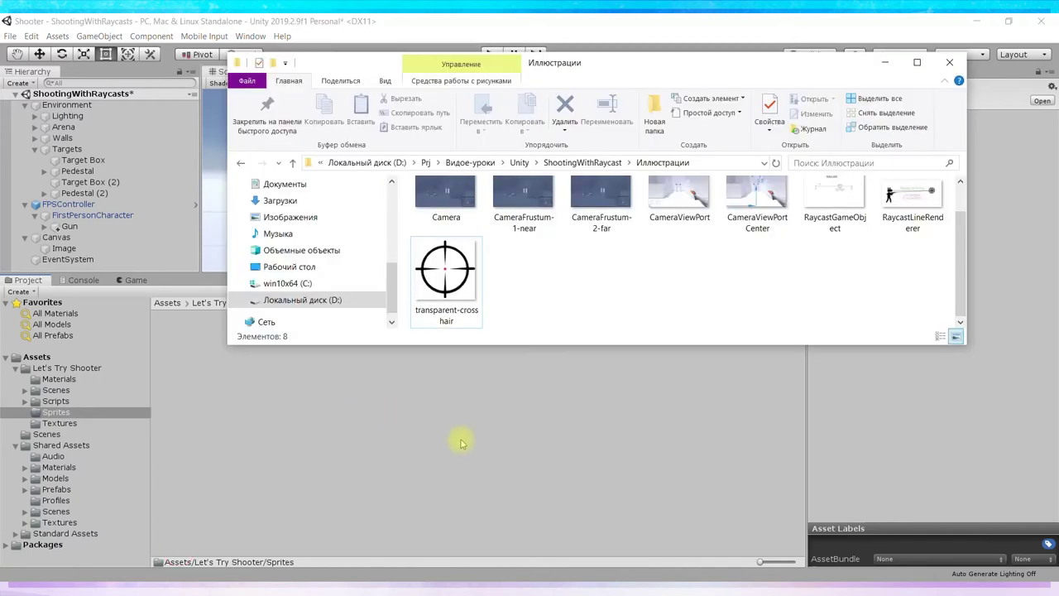
mouse_move(447, 288)
left_mouse_down()
mouse_move(390, 437)
mouse_move(361, 462)
left_mouse_up()
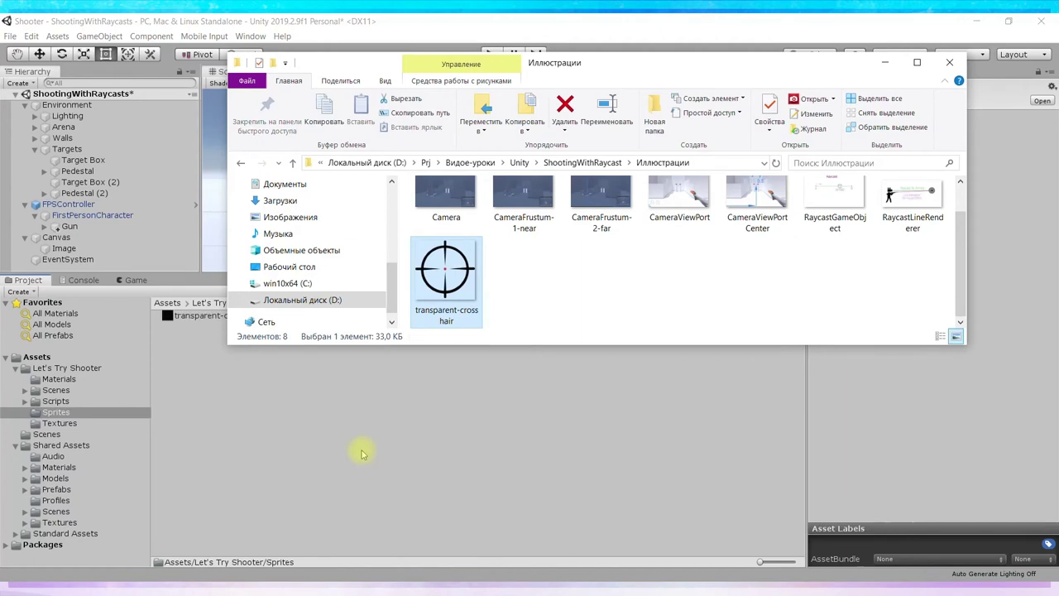
left_click(361, 453)
left_click(227, 319)
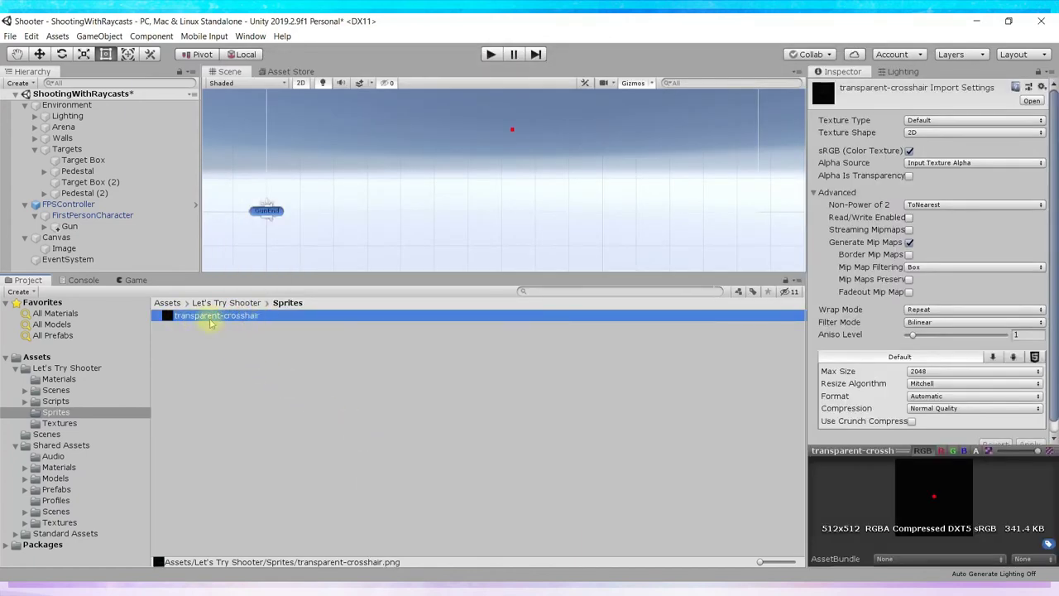
Step: Set the transparent-crosshair Texture Type to Sprite (2D and UI) and apply the import settings
left_click(954, 122)
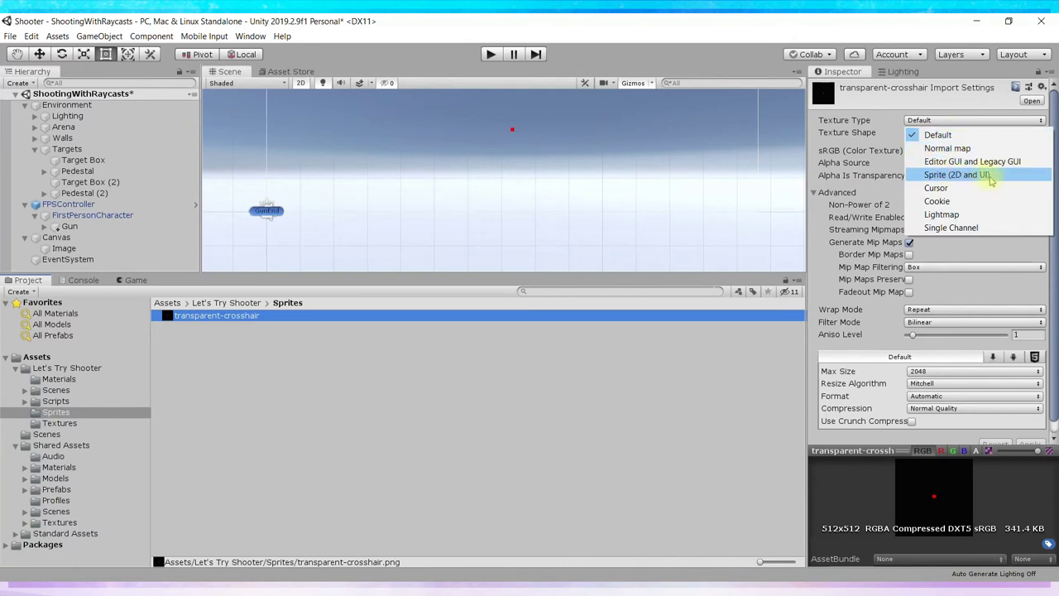
left_click(998, 181)
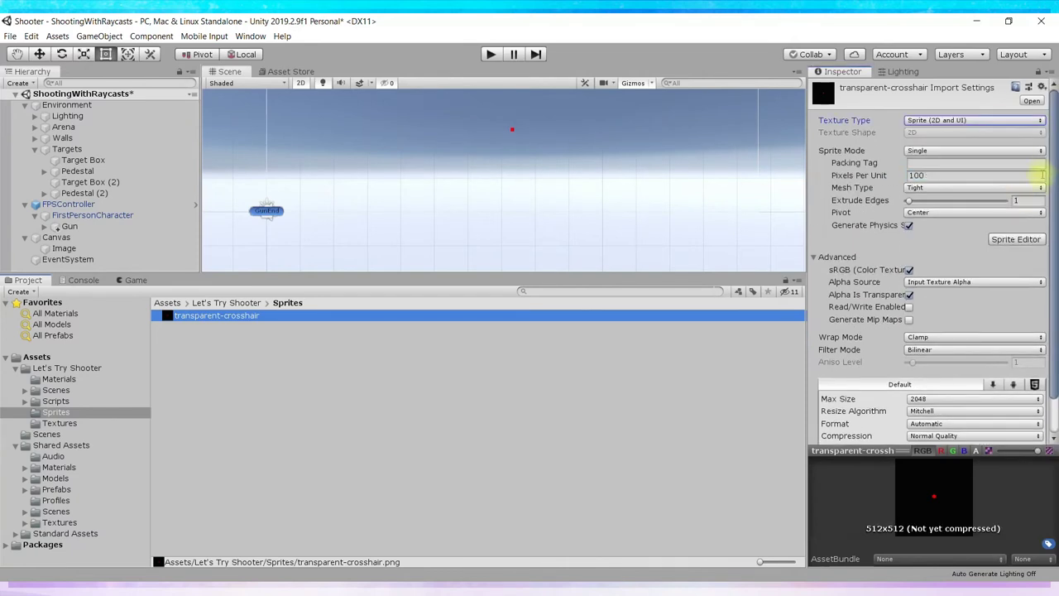
scroll(1051, 124, "down", 2)
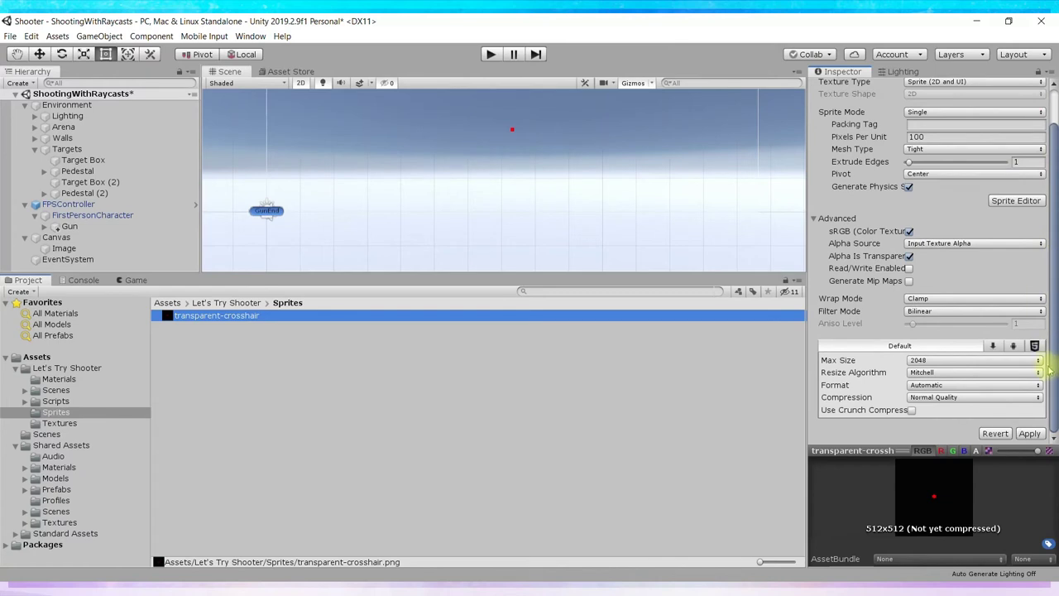
left_click(1030, 433)
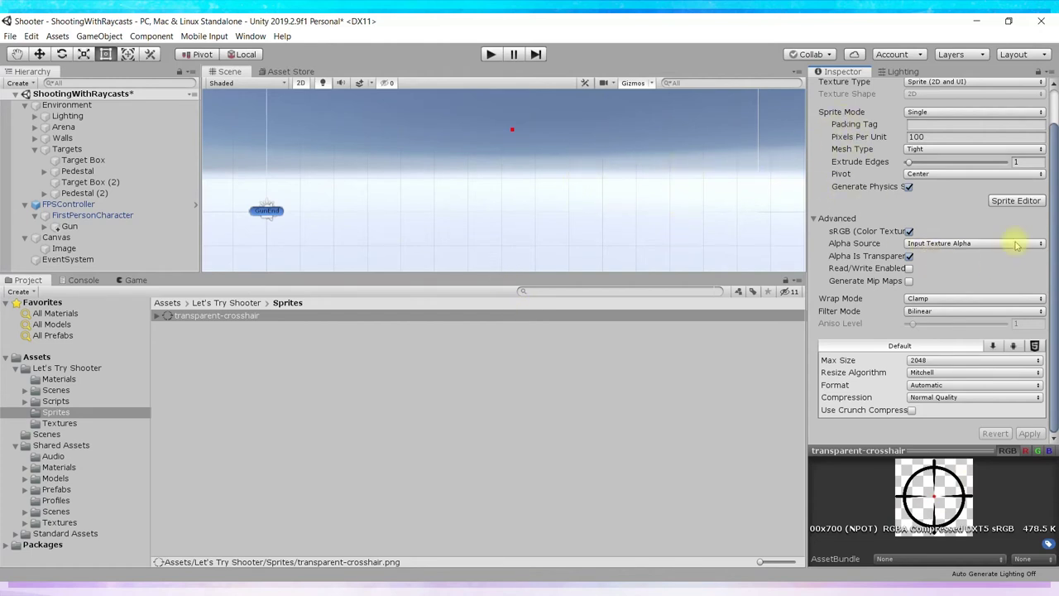
scroll(1050, 265, "up", 2)
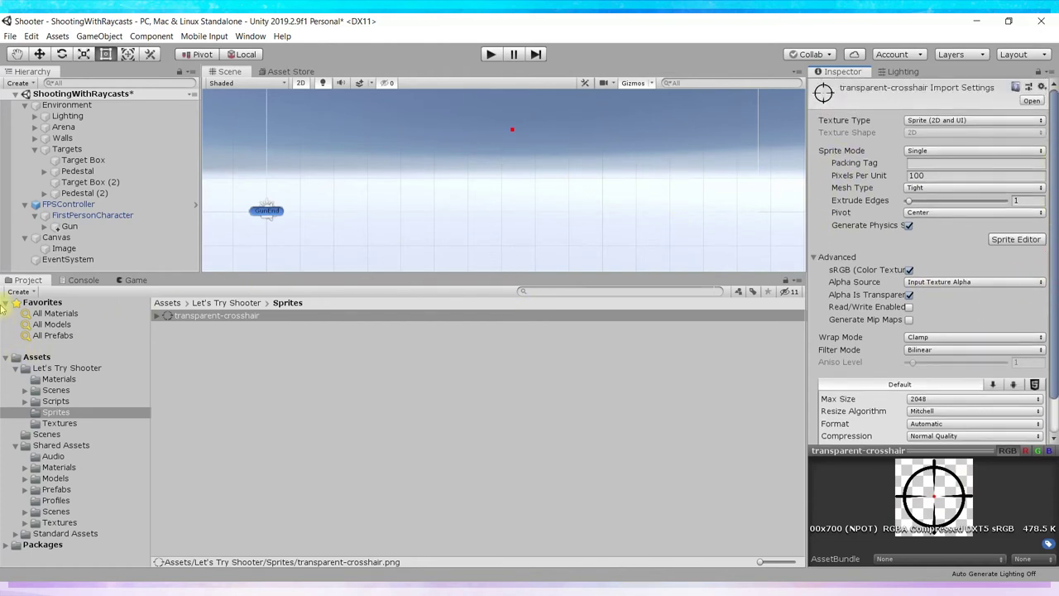
Step: Assign the transparent-crosshair sprite as the Canvas Image's Source Image and frame it in the Scene view
left_click(64, 248)
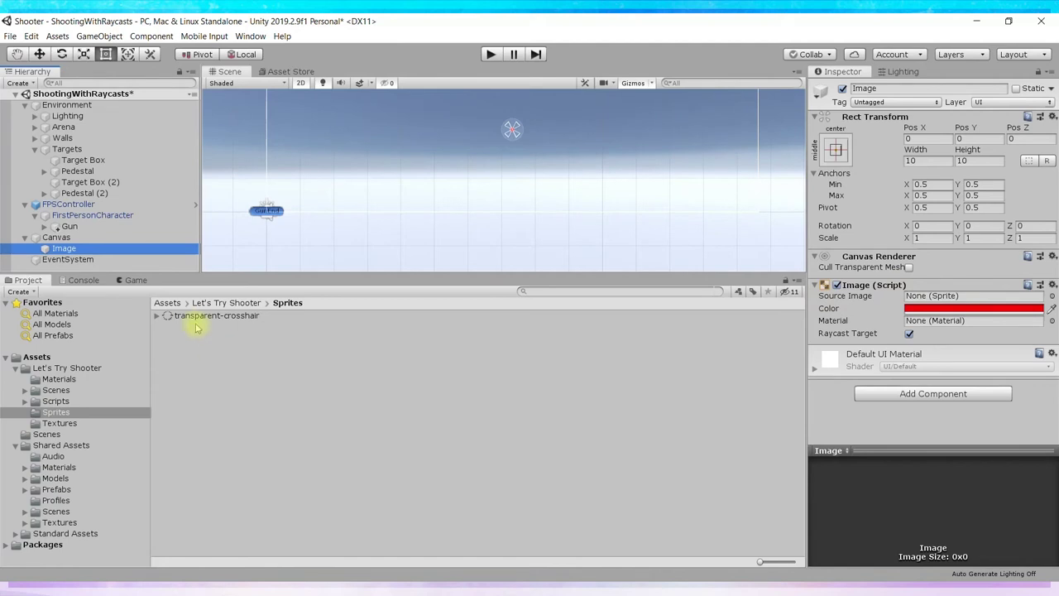
mouse_move(189, 319)
left_mouse_down()
mouse_move(659, 294)
mouse_move(926, 302)
left_mouse_up()
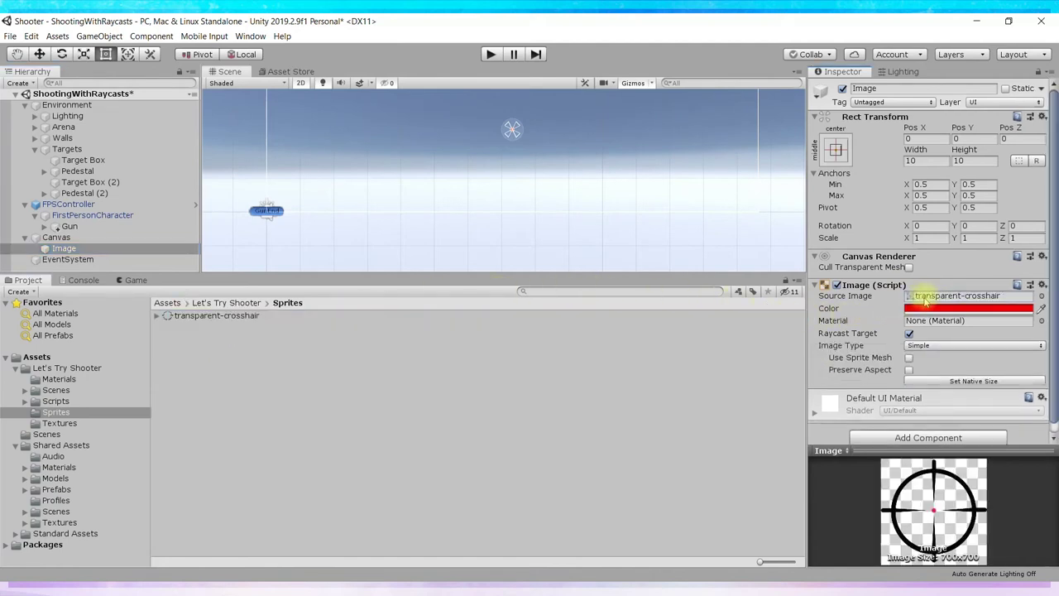
double_click(142, 249)
scroll(650, 172, "down", 2)
scroll(650, 172, "down", 2)
scroll(650, 172, "down", 2)
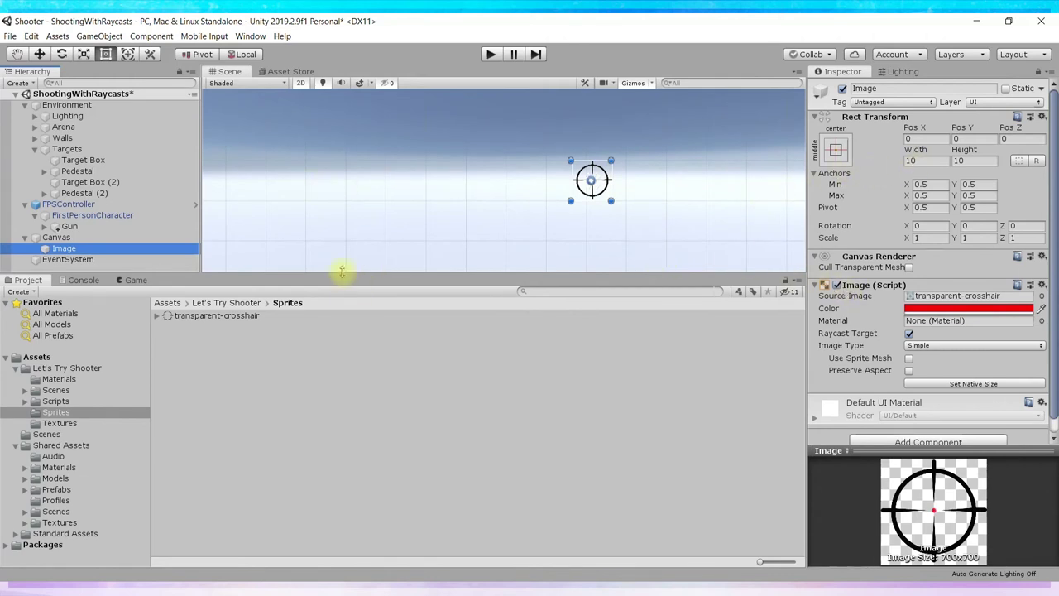
Step: Show the Game view and size the crosshair Image to 30 by 30
left_click(135, 280)
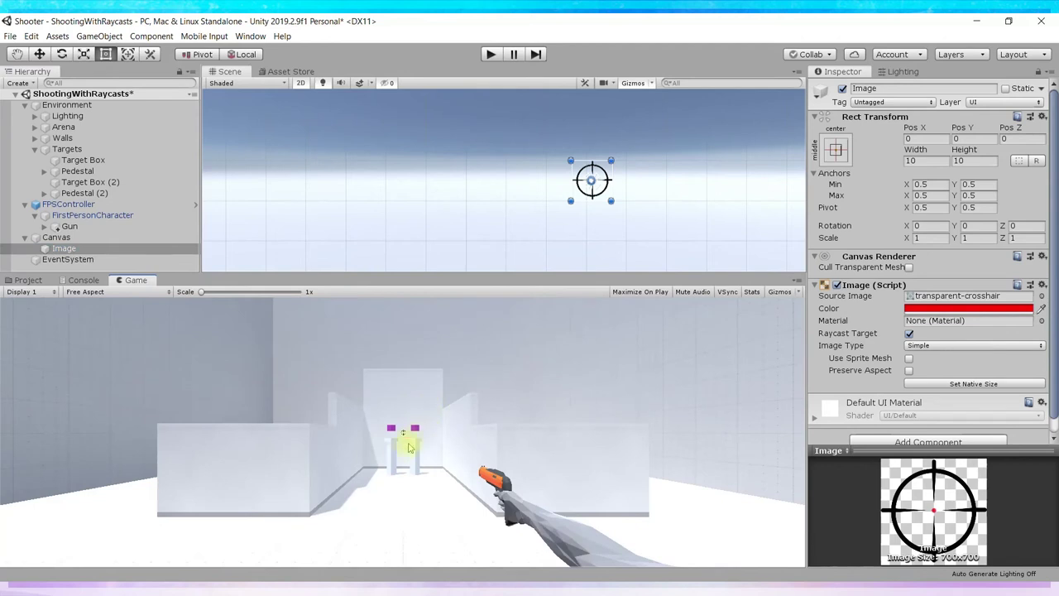
left_click(933, 161)
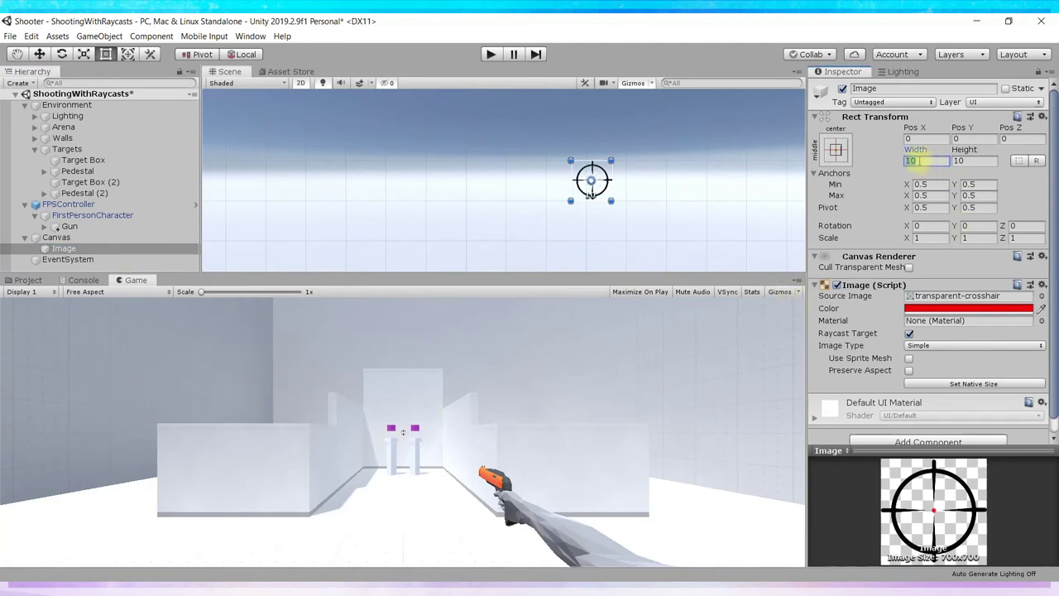
type("30")
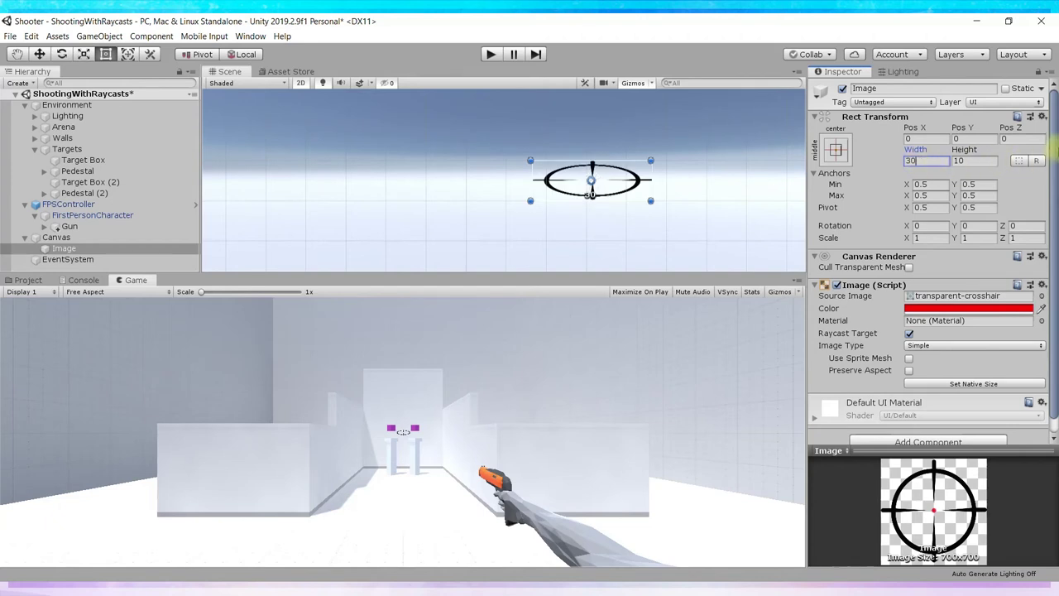
left_click(968, 161)
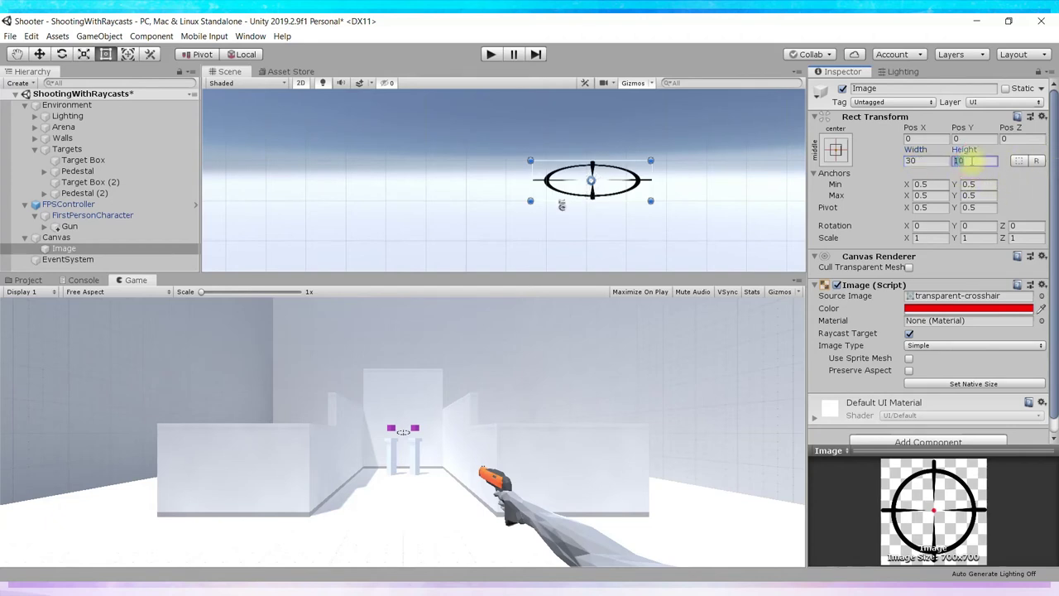
type("30")
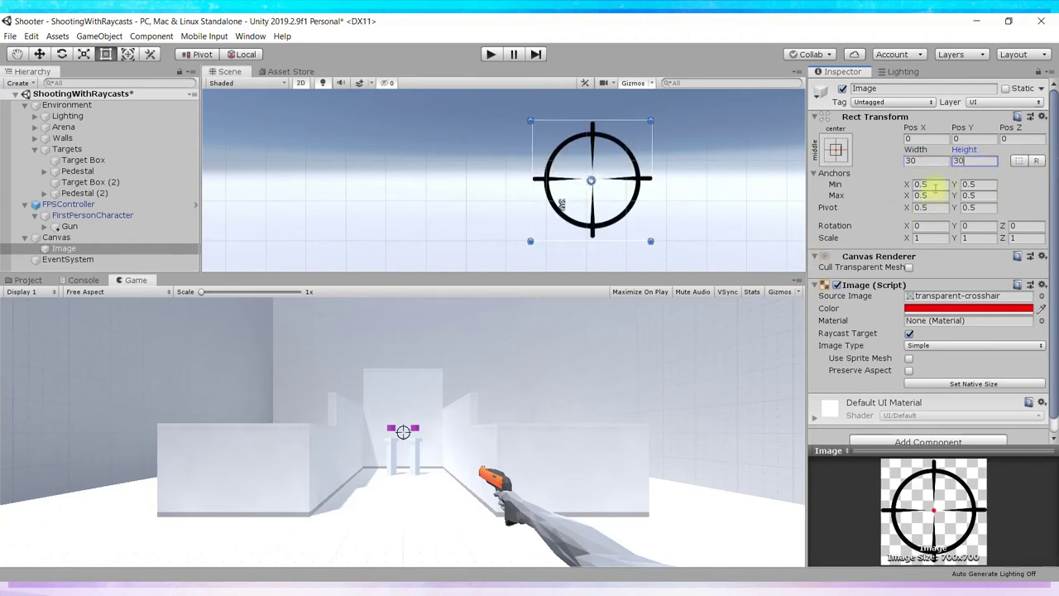
Step: Try the crosshair at 50 by 50, settle back on 30, then enter Play mode to test
left_click(925, 160)
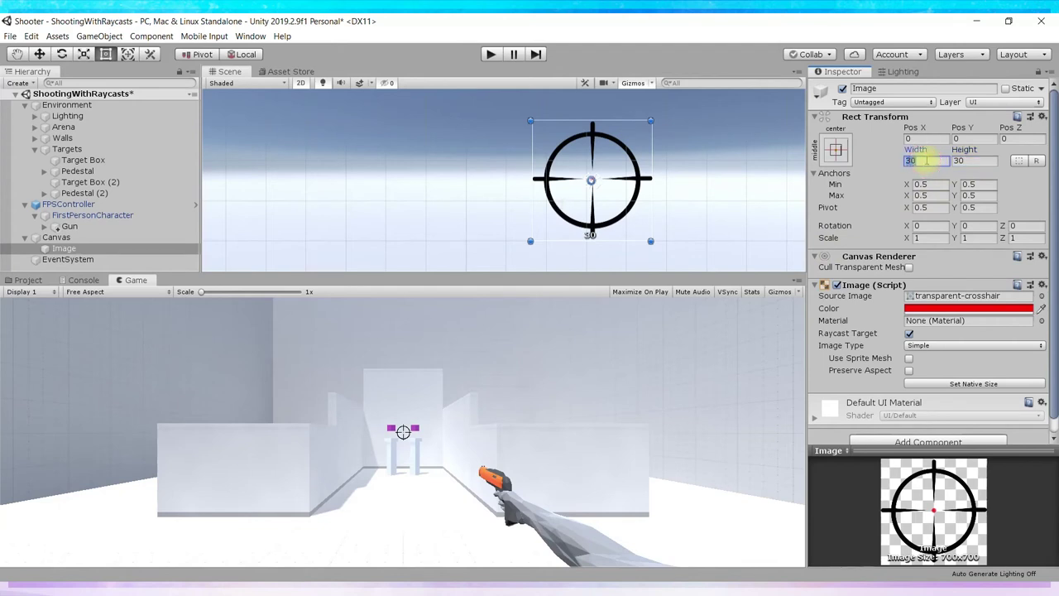
type("50")
left_click(969, 160)
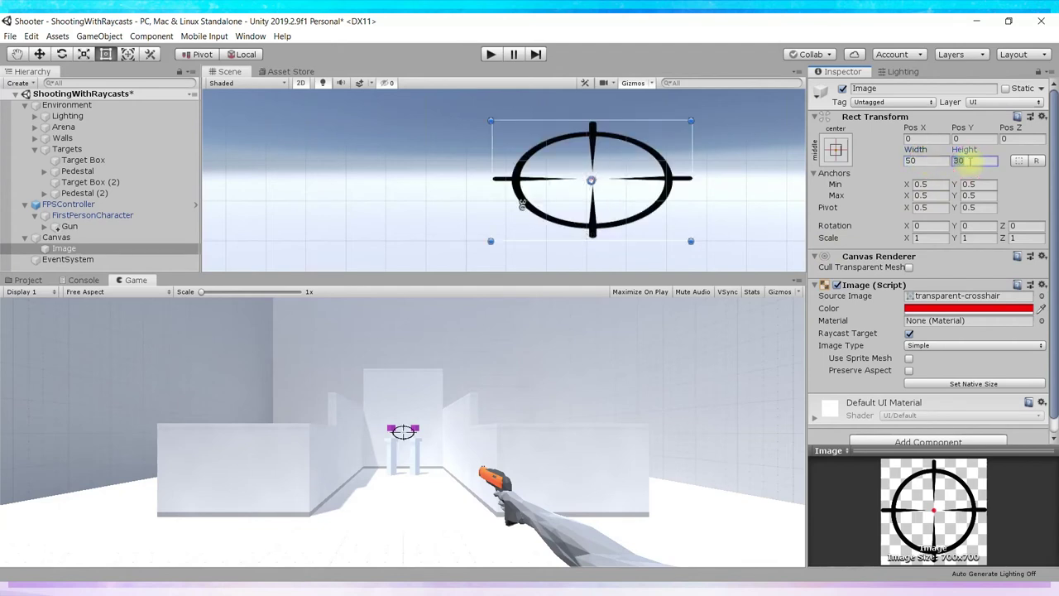
type("50")
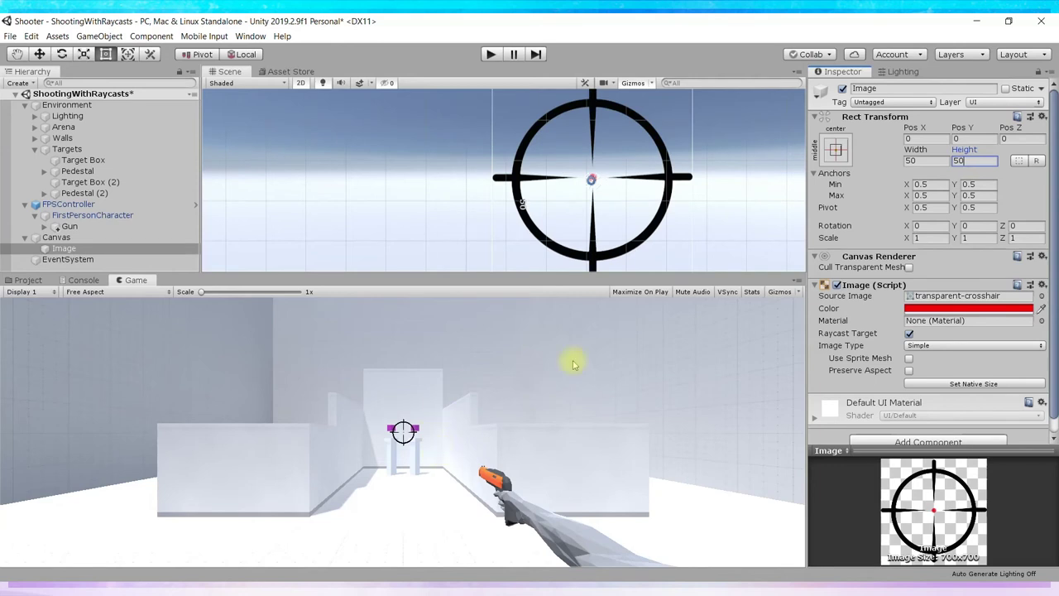
key("BackSpace")
key("BackSpace")
type("30")
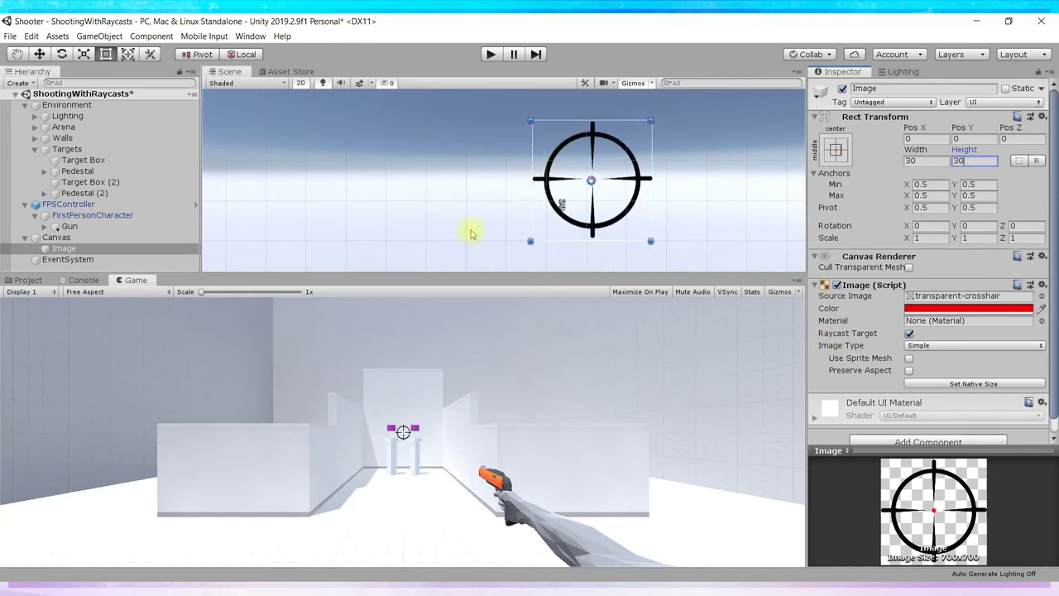
left_click(490, 53)
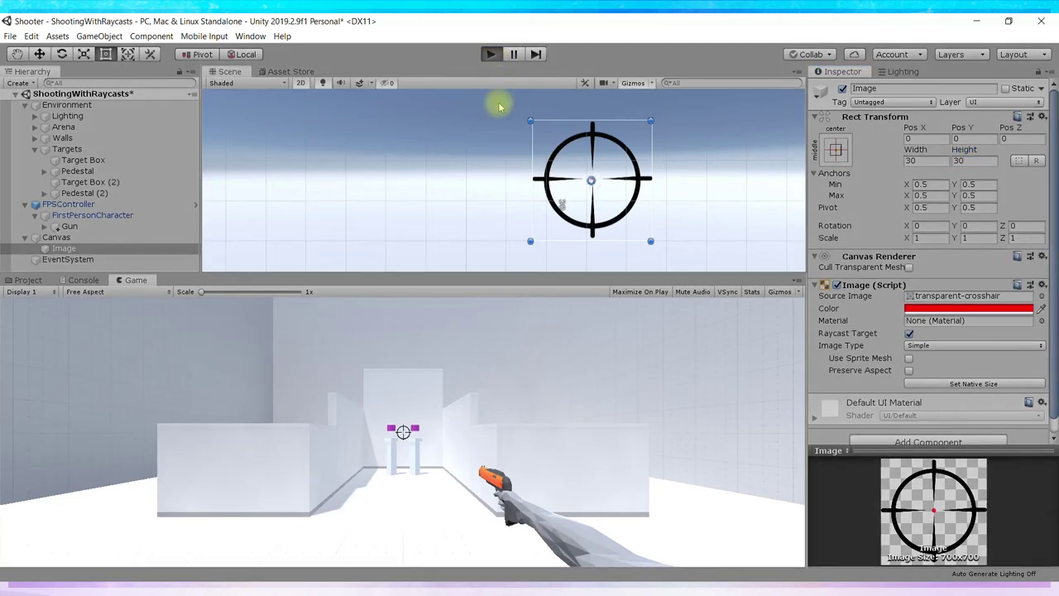
left_click(526, 455)
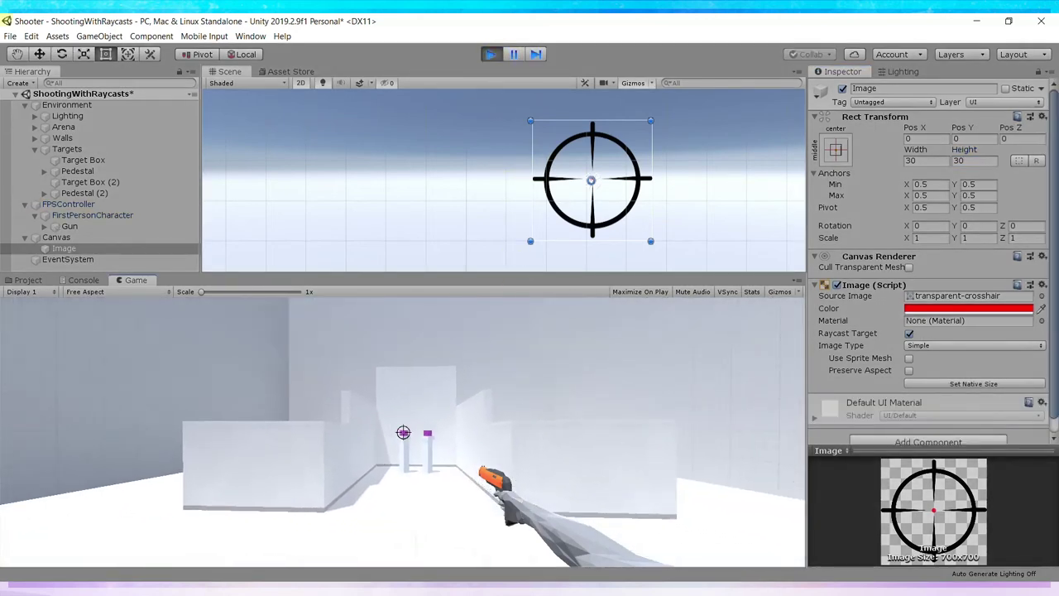
left_click(403, 432)
key("w")
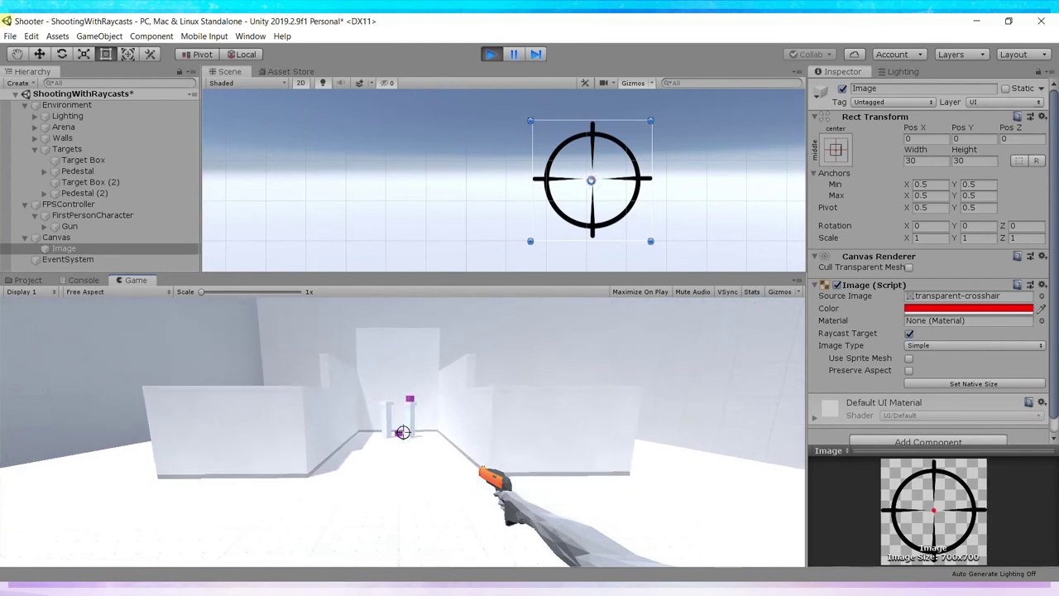
left_click(403, 432)
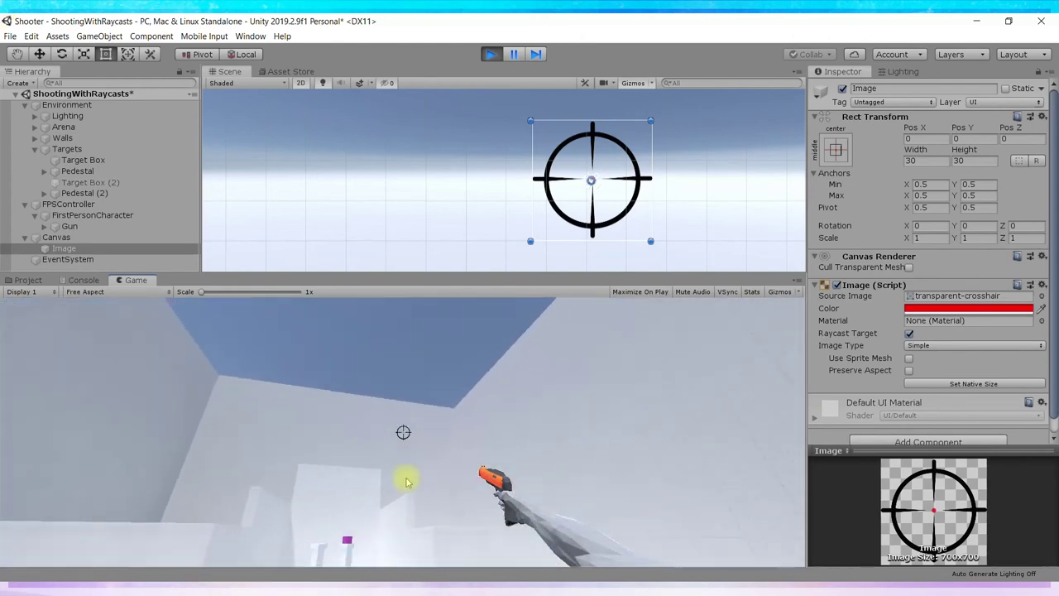
left_click(493, 54)
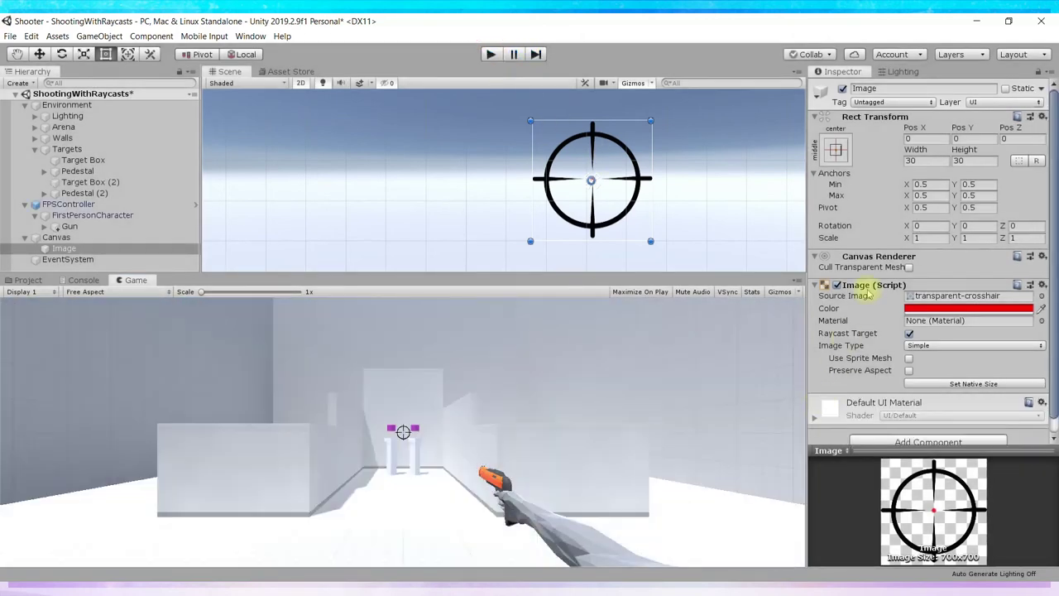
Step: Set the crosshair Image's Rect Transform Width and Height to 200
left_click(939, 162)
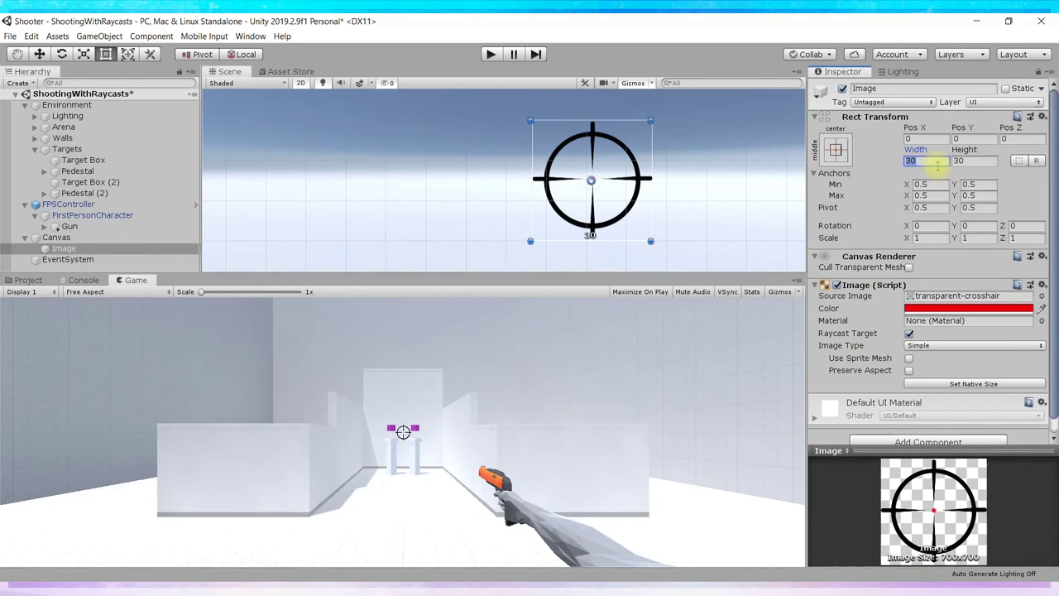
type("20")
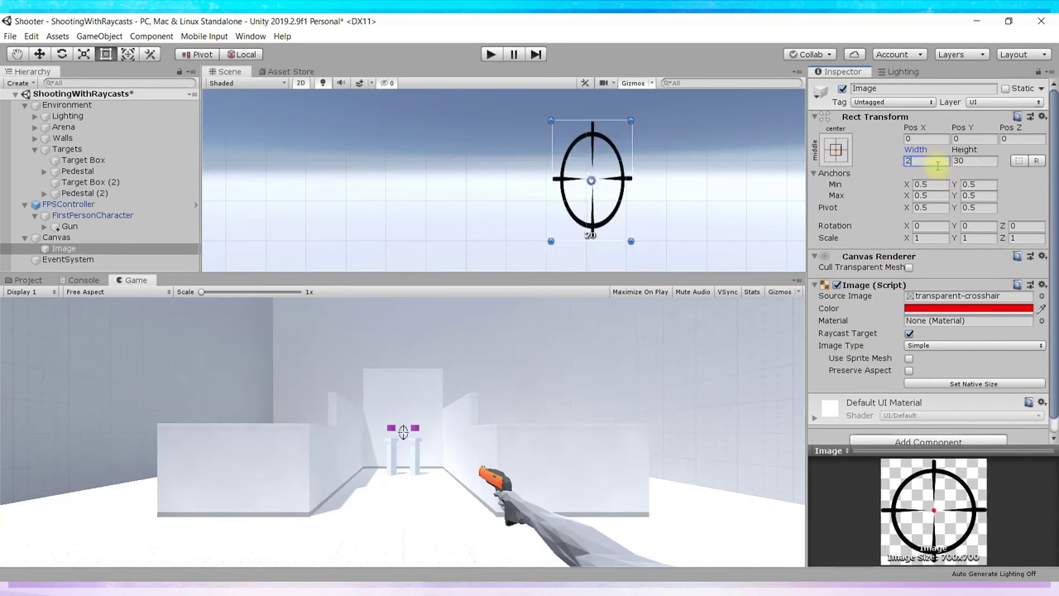
type("0")
left_click(985, 162)
type("2")
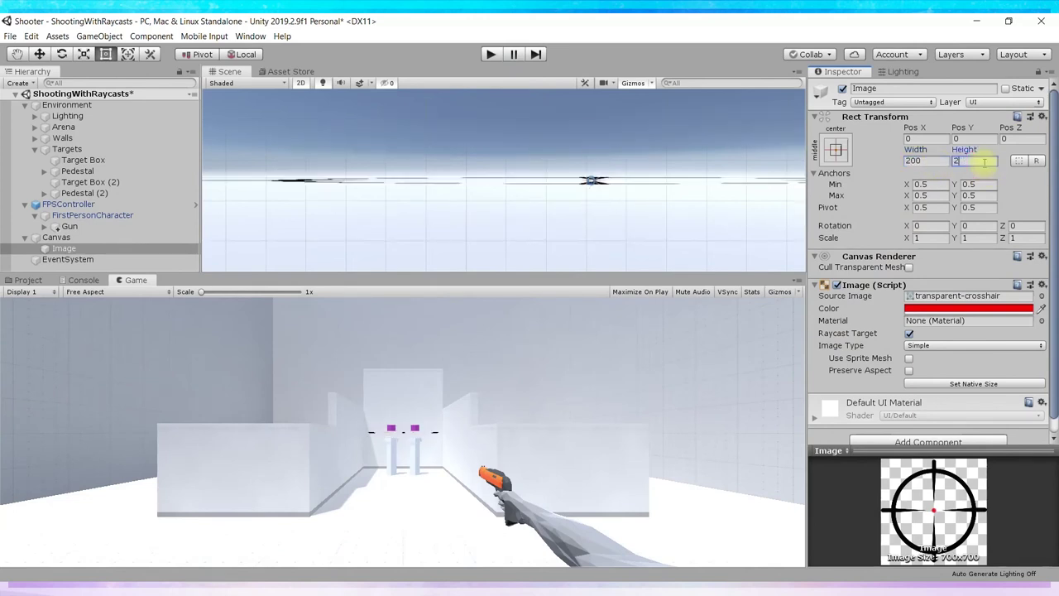
type("00")
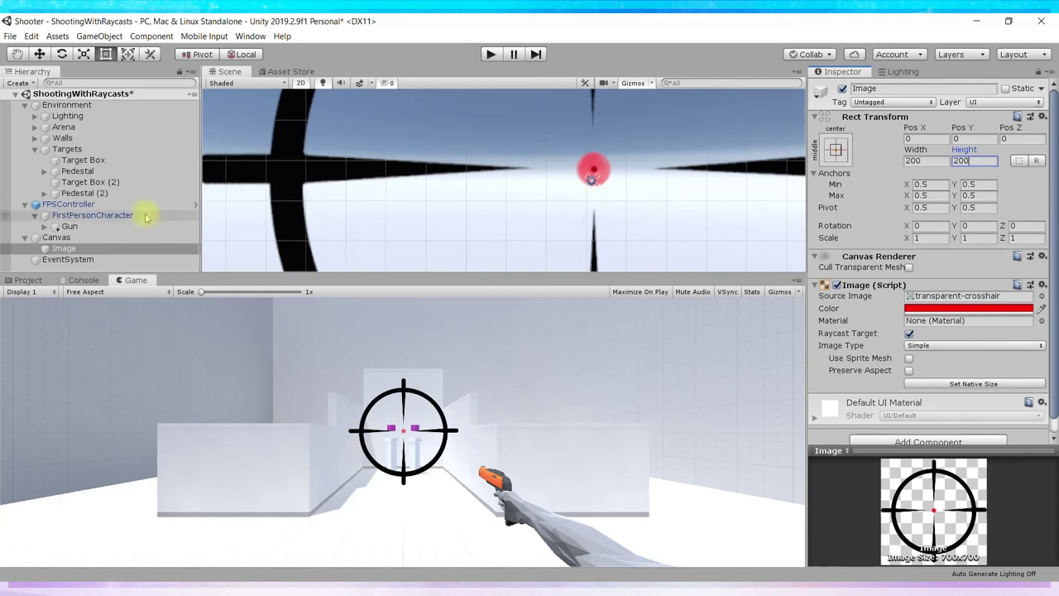
Step: Switch the Scene view to 3D with the Move tool and zoom in on the Environment arena
left_click(299, 82)
key("w")
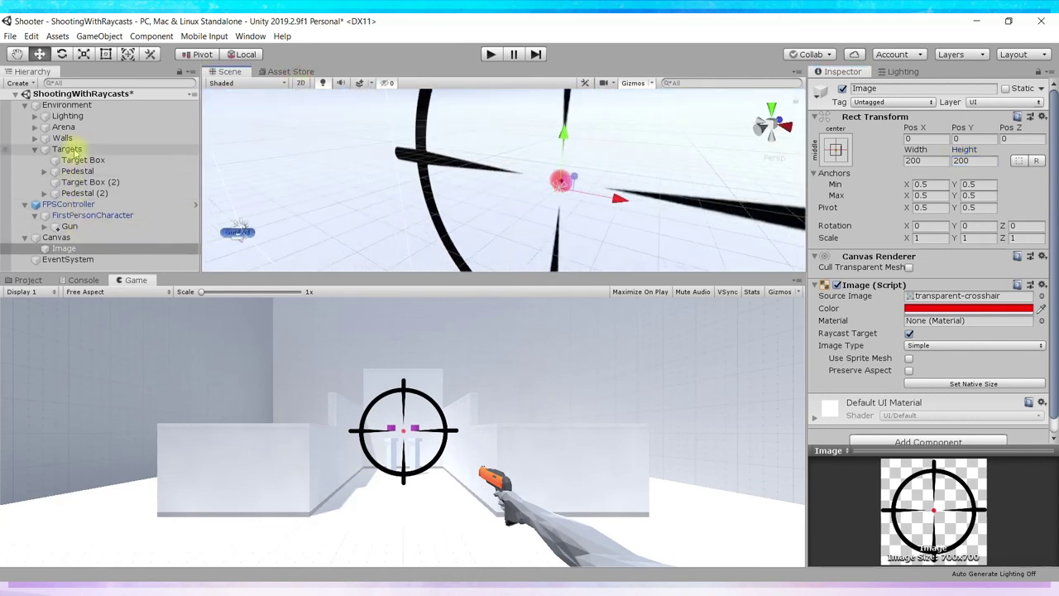
left_click(66, 105)
left_click(67, 105)
double_click(38, 105)
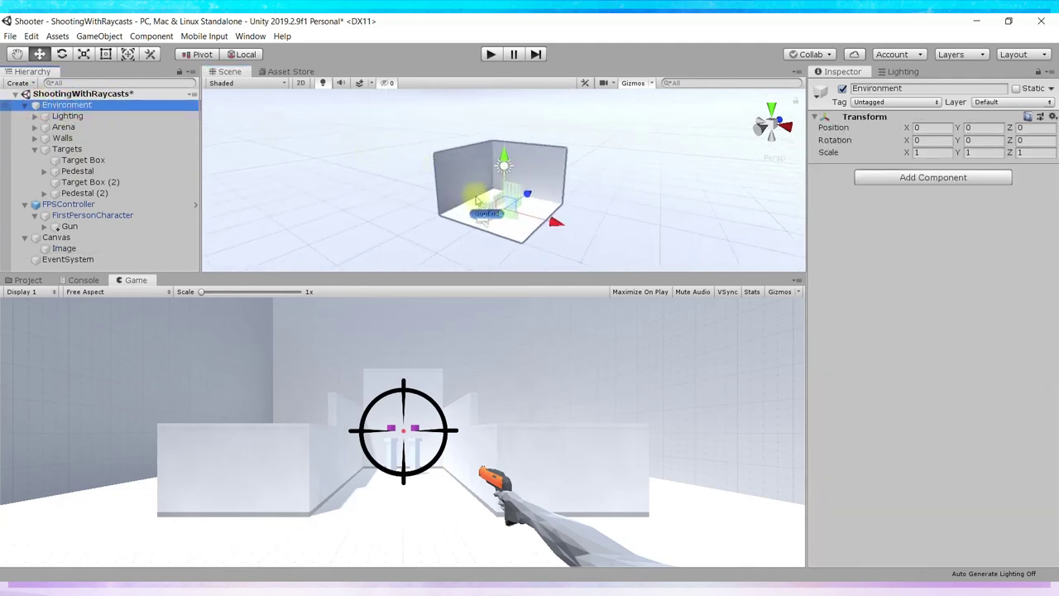
scroll(571, 223, "up", 3)
scroll(563, 206, "up", 3)
scroll(556, 194, "up", 2)
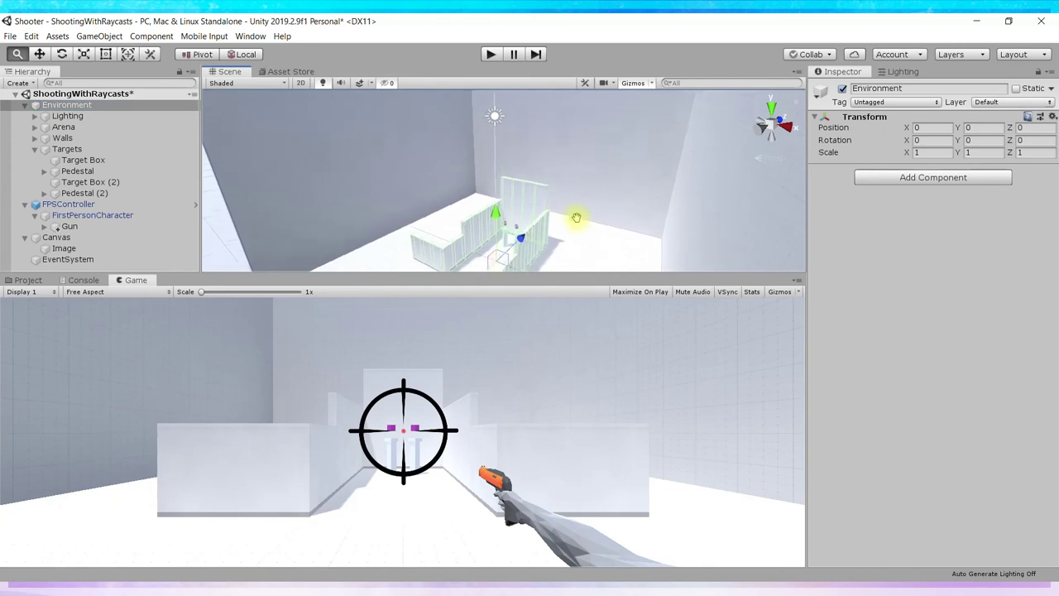
scroll(551, 183, "up", 3)
scroll(556, 190, "up", 3)
scroll(558, 194, "up", 3)
scroll(555, 231, "up", 2)
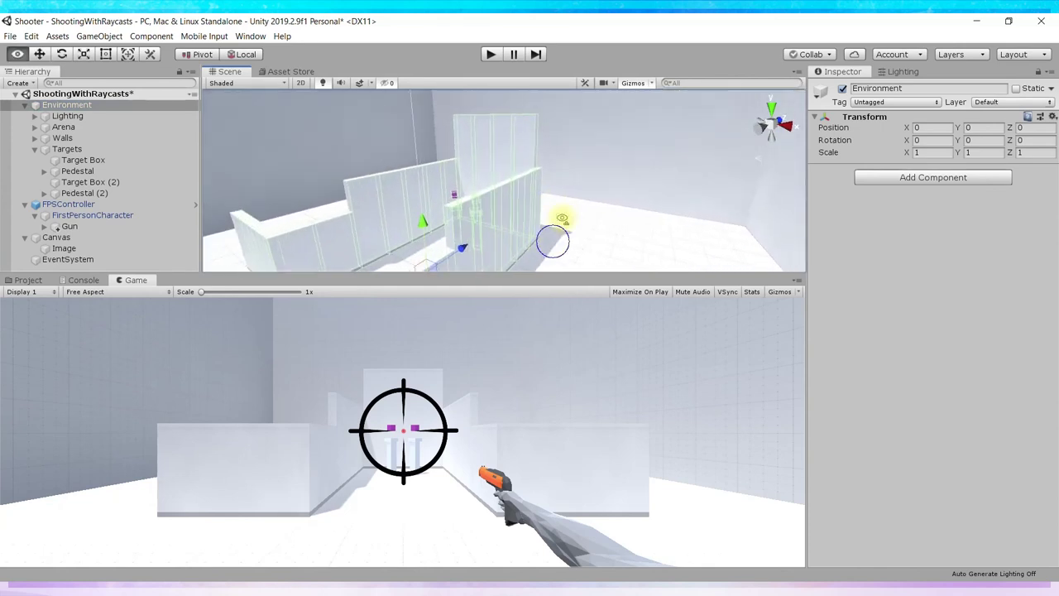
scroll(596, 249, "up", 3)
Step: Bring the arena walls into view, select a wall piece, and collapse the Walls group
middle_click_drag(607, 252, 609, 146)
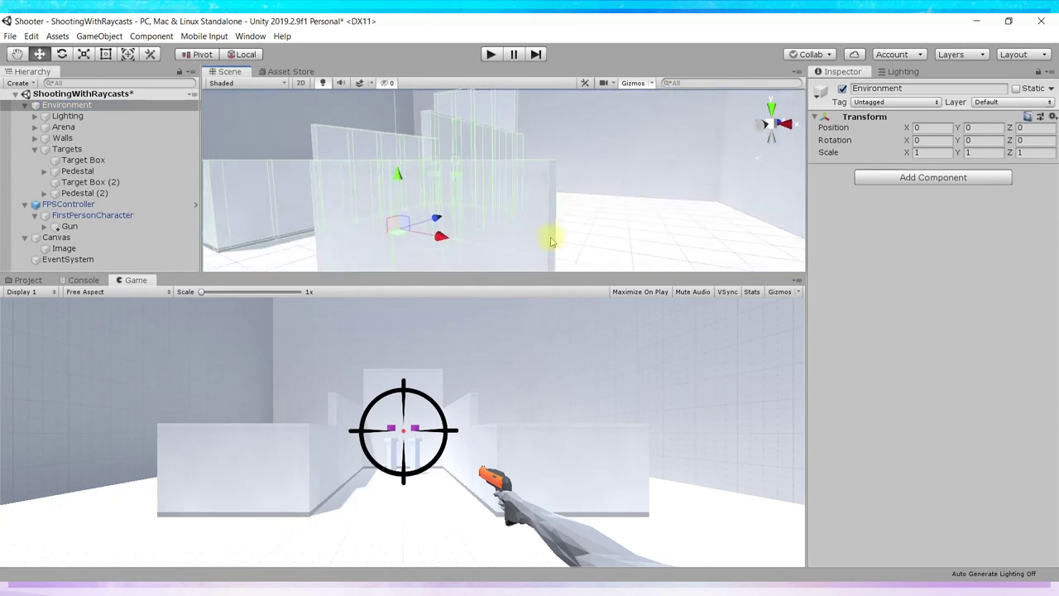
left_click(522, 225)
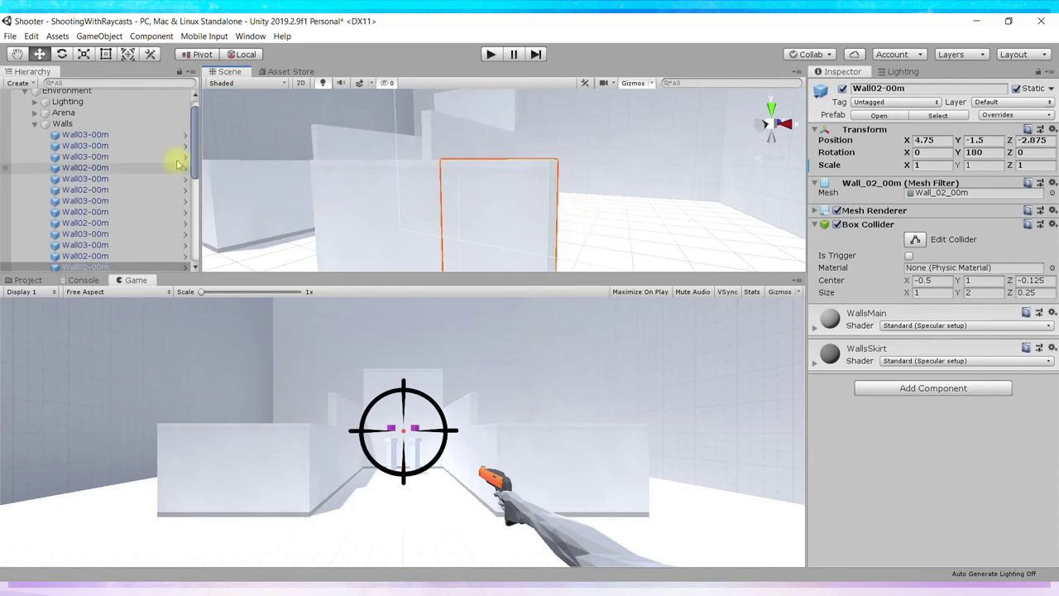
left_click(33, 125)
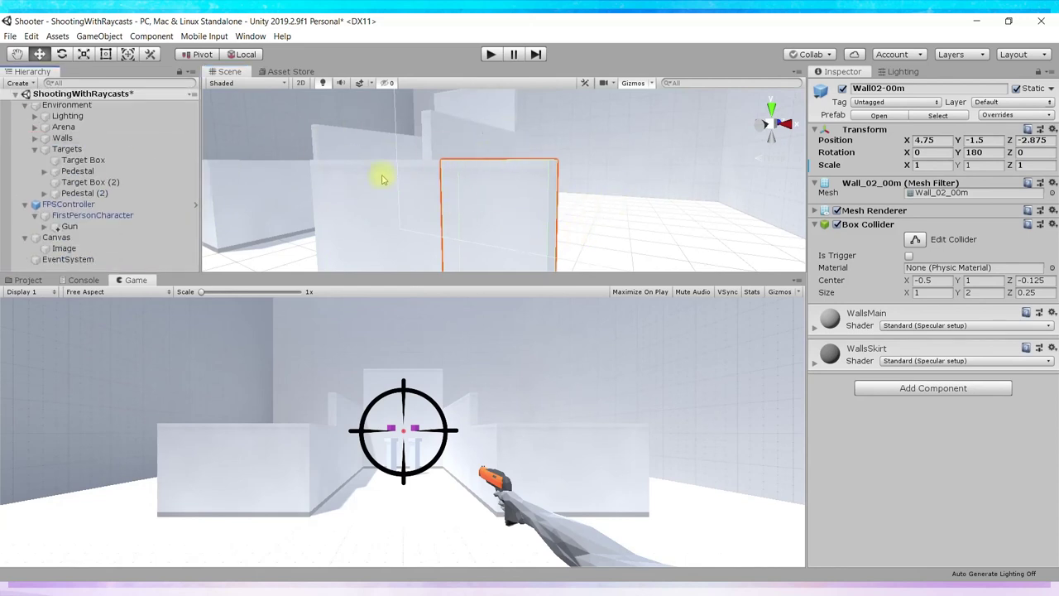
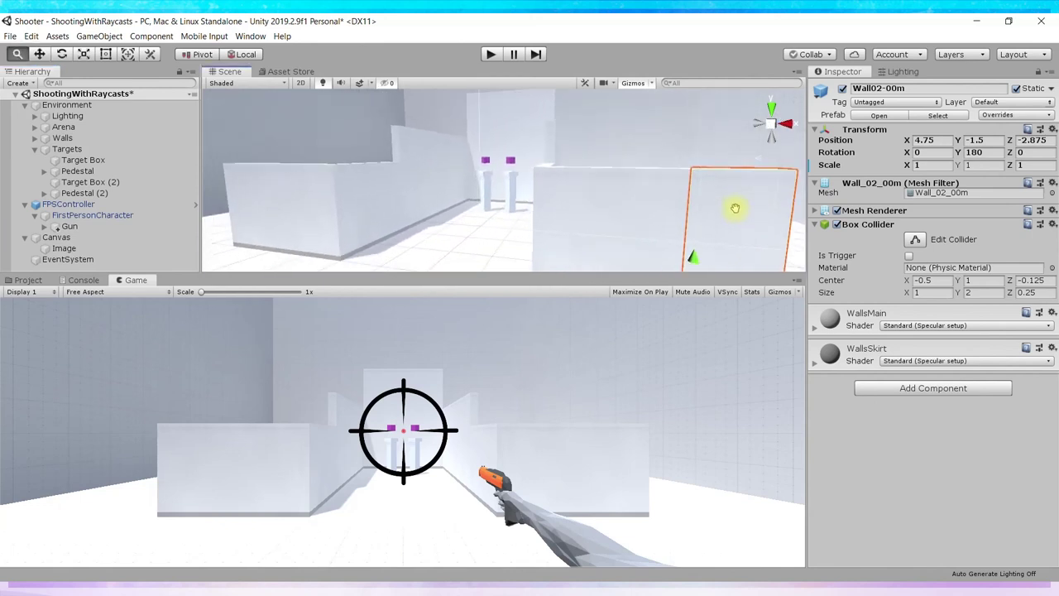
left_click_drag(619, 203, 496, 182, "alt")
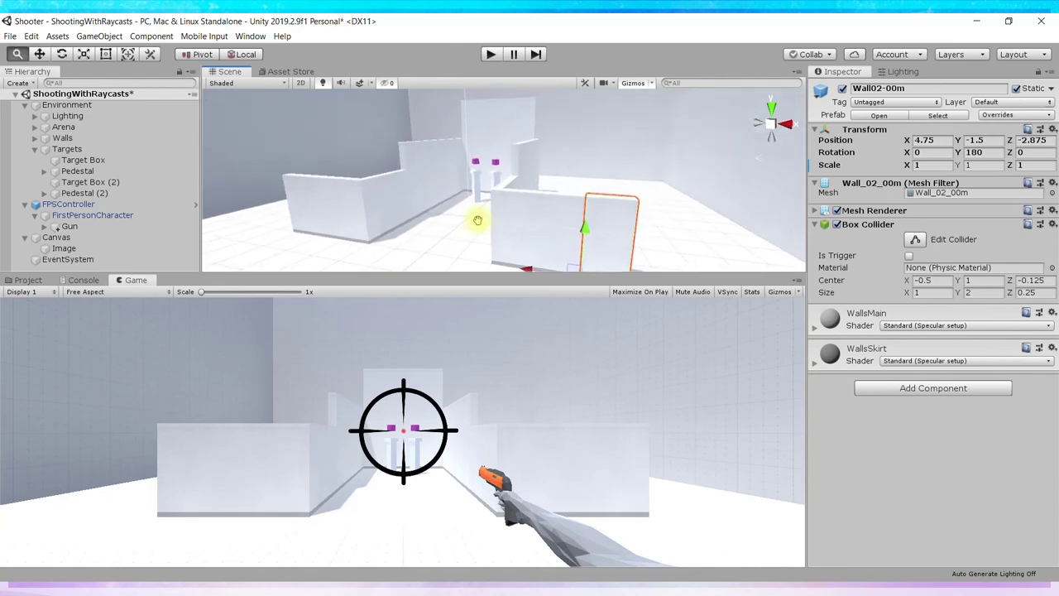
left_click_drag(497, 183, 494, 233, "alt")
right_click_drag(494, 233, 503, 237, "alt")
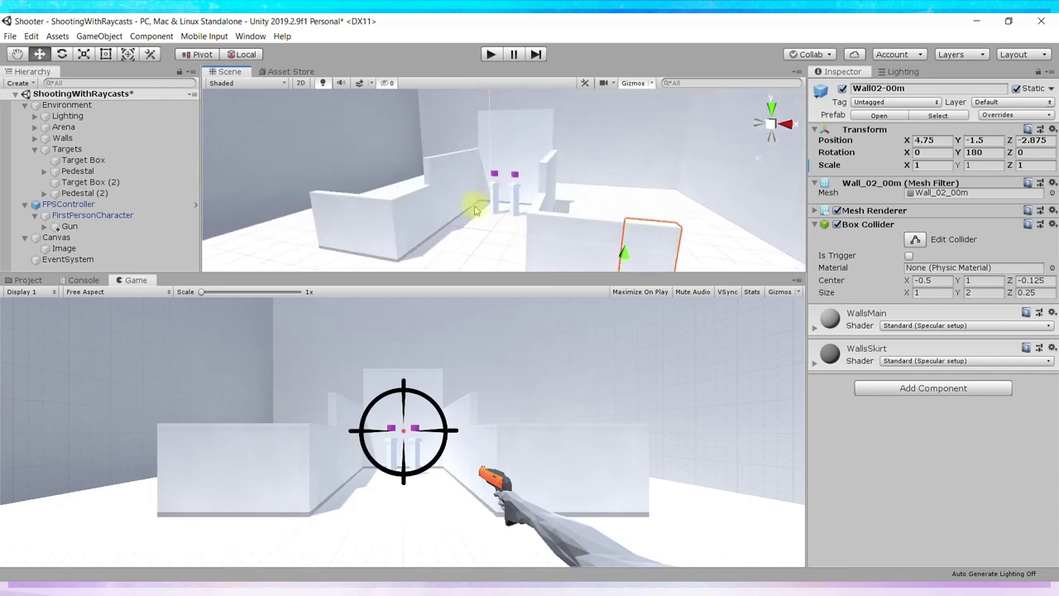